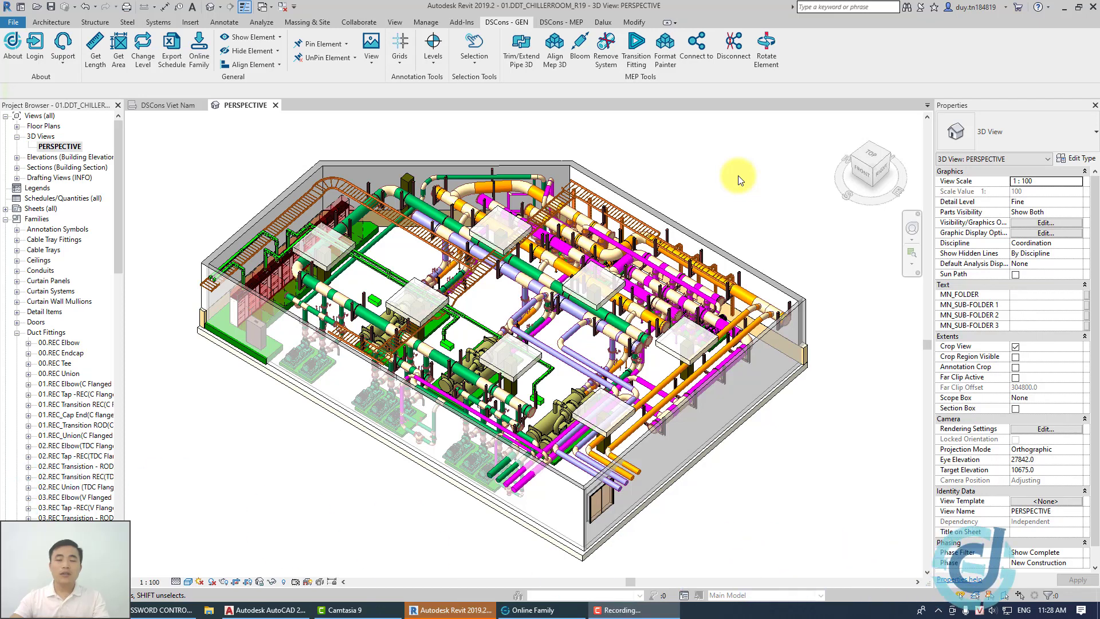
# Step: Load the CHWP 100.5ls 57mH2O pump family from the online family library into the project
pyautogui.click(735, 184)
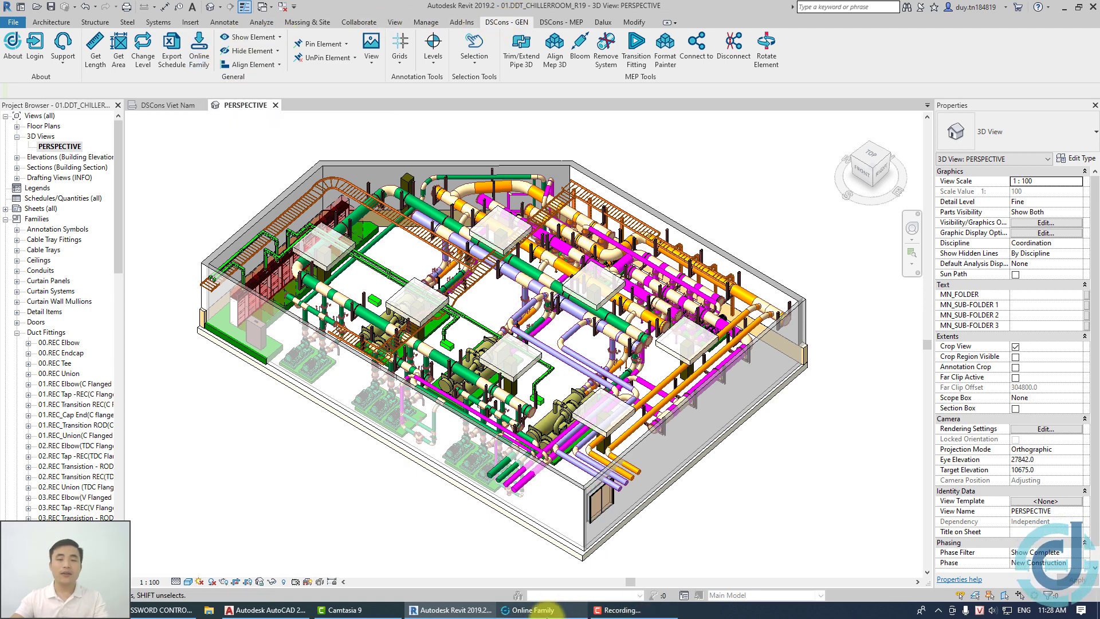
pyautogui.click(549, 610)
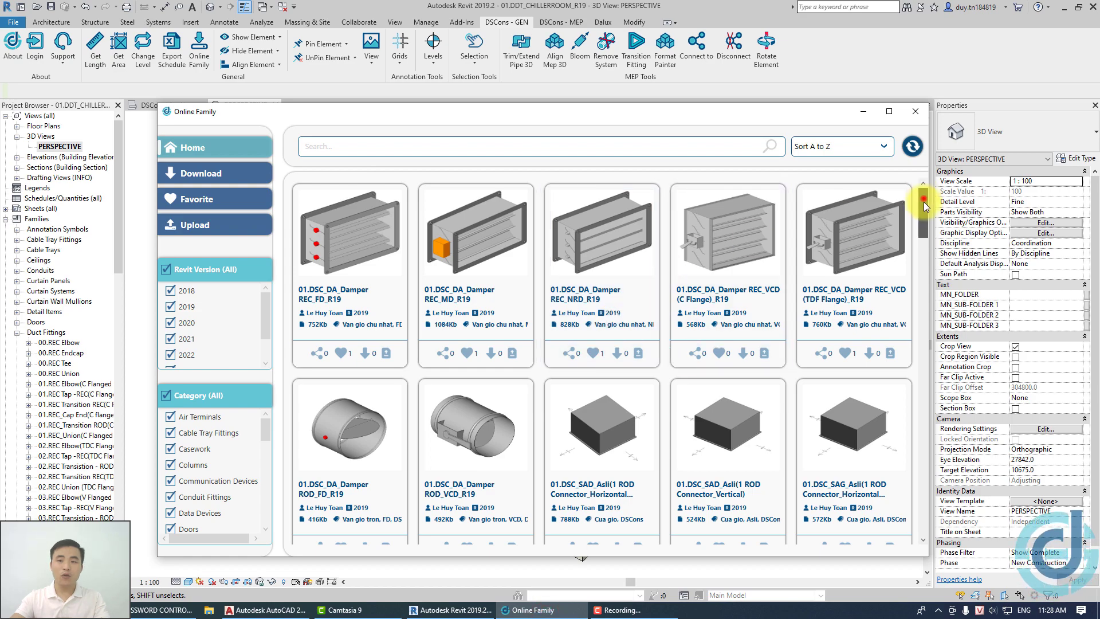
pyautogui.moveTo(923, 202); pyautogui.dragTo(912, 466)
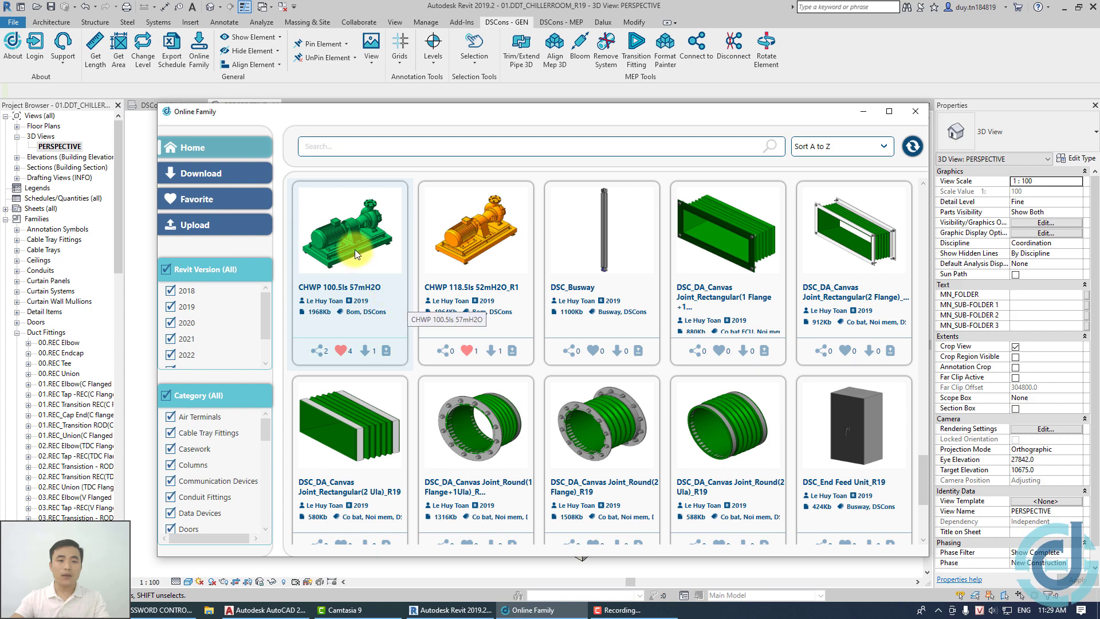
pyautogui.click(388, 350)
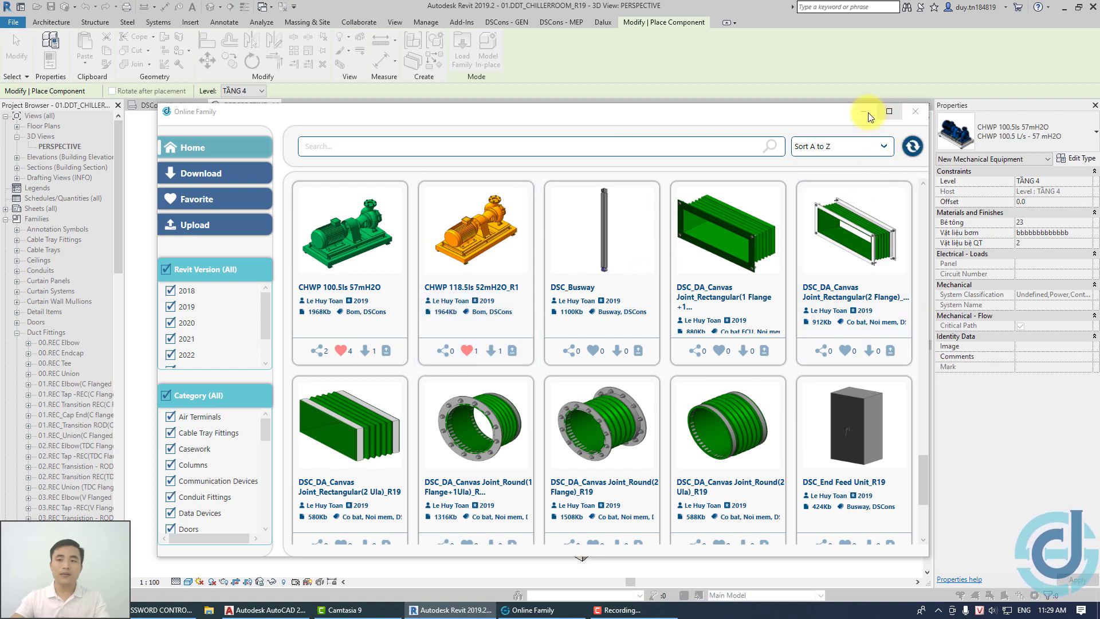
# Step: Place one CHWP 100.5 L/s - 57 mH2O pump on the floor beside the chiller room wall
pyautogui.click(867, 112)
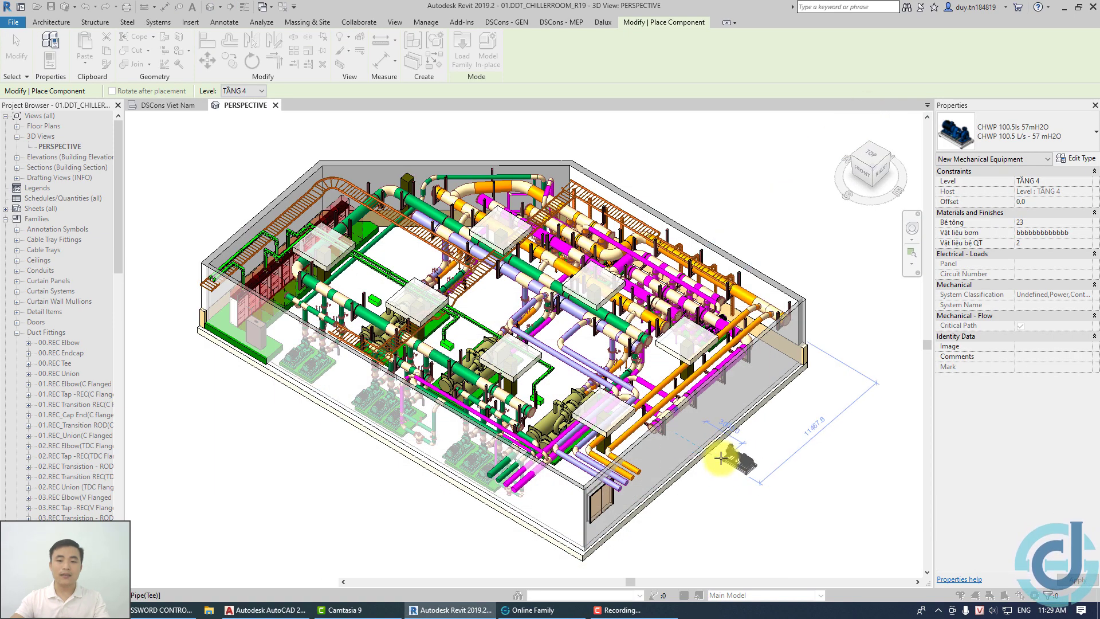
pyautogui.click(721, 459)
pyautogui.scroll(3, 757, 460)
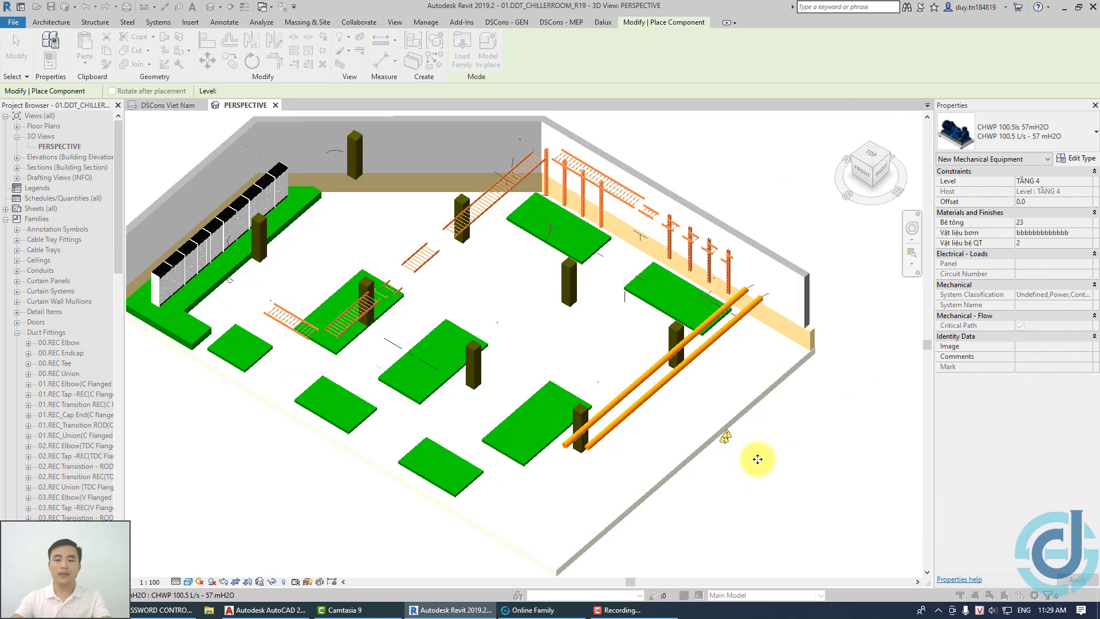
pyautogui.press('Escape')
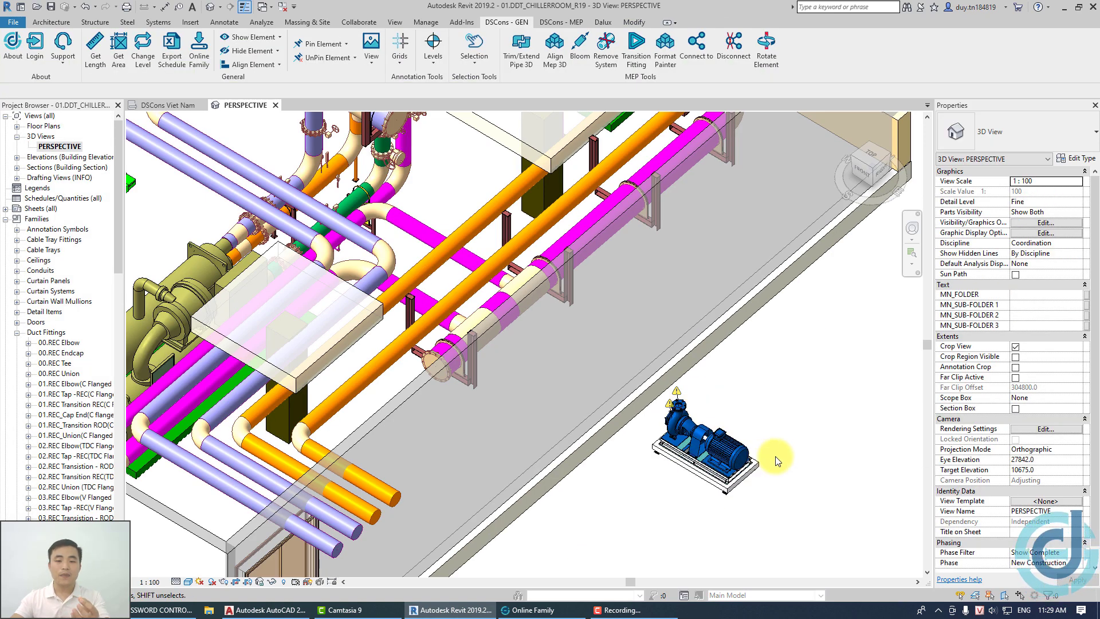
# Step: Search the online family library for FCU, then for 'bơm'
pyautogui.click(551, 612)
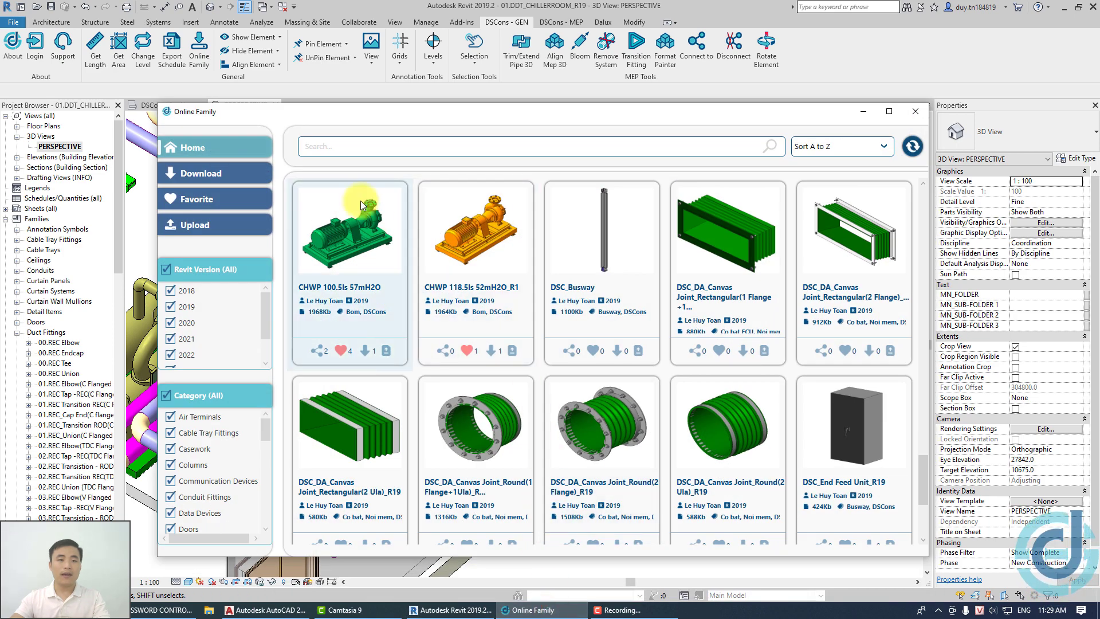
pyautogui.moveTo(356, 112); pyautogui.dragTo(305, 112)
pyautogui.click(281, 151)
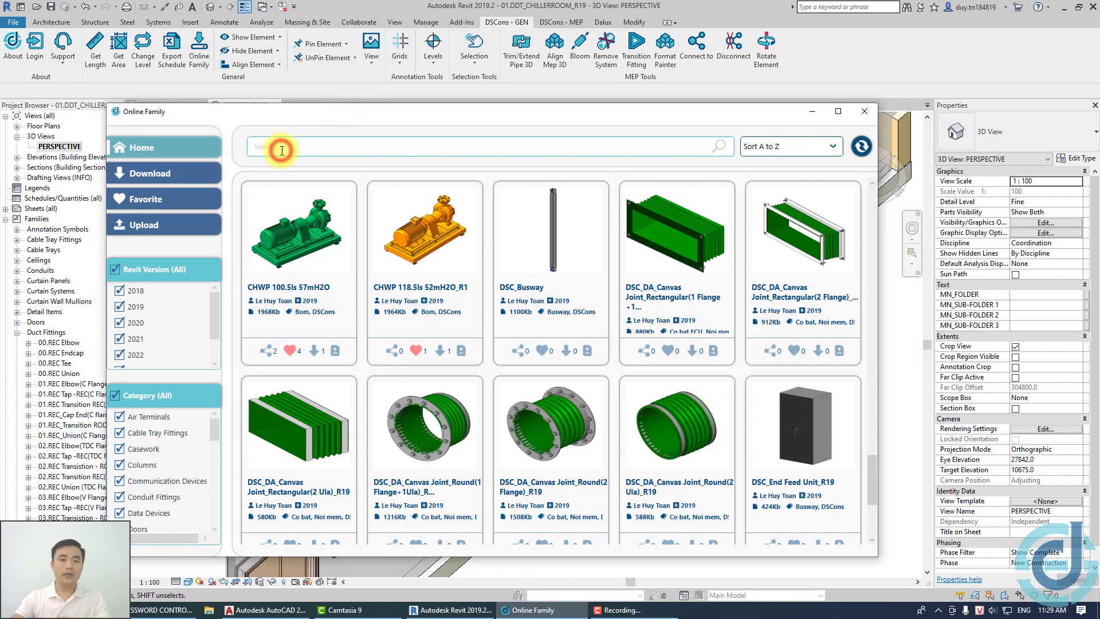
pyautogui.write('F')
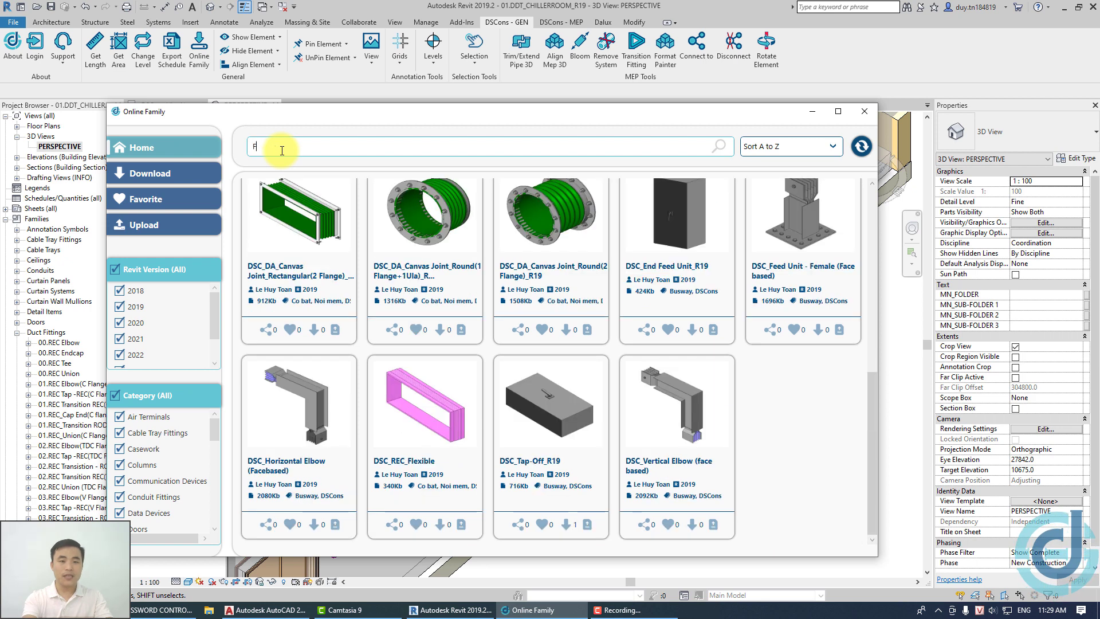
pyautogui.write('CU')
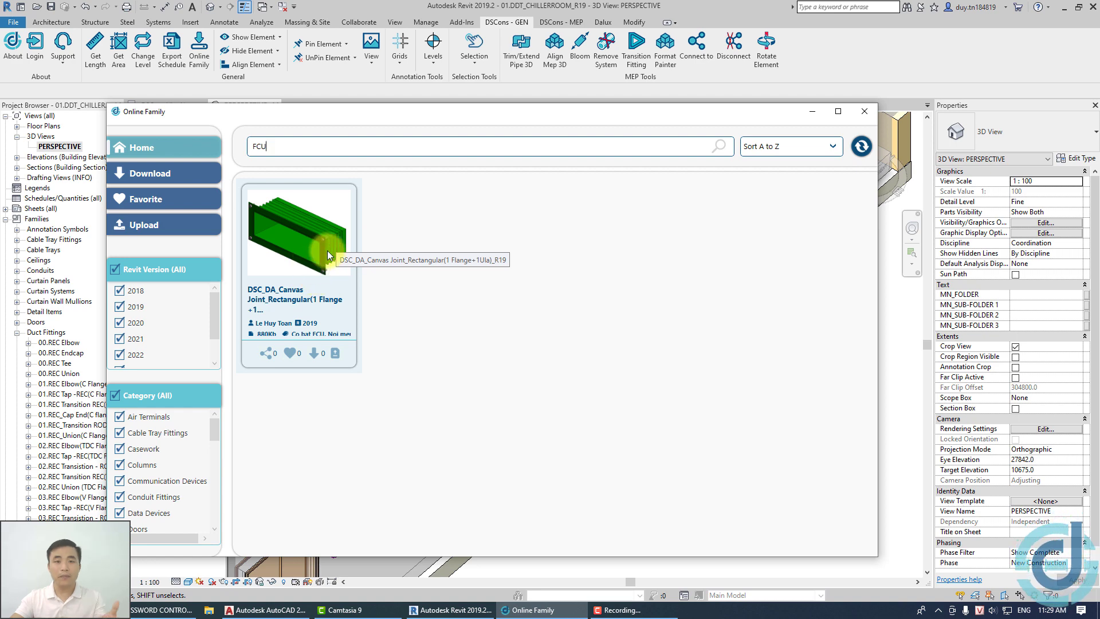
pyautogui.moveTo(280, 146); pyautogui.dragTo(224, 148)
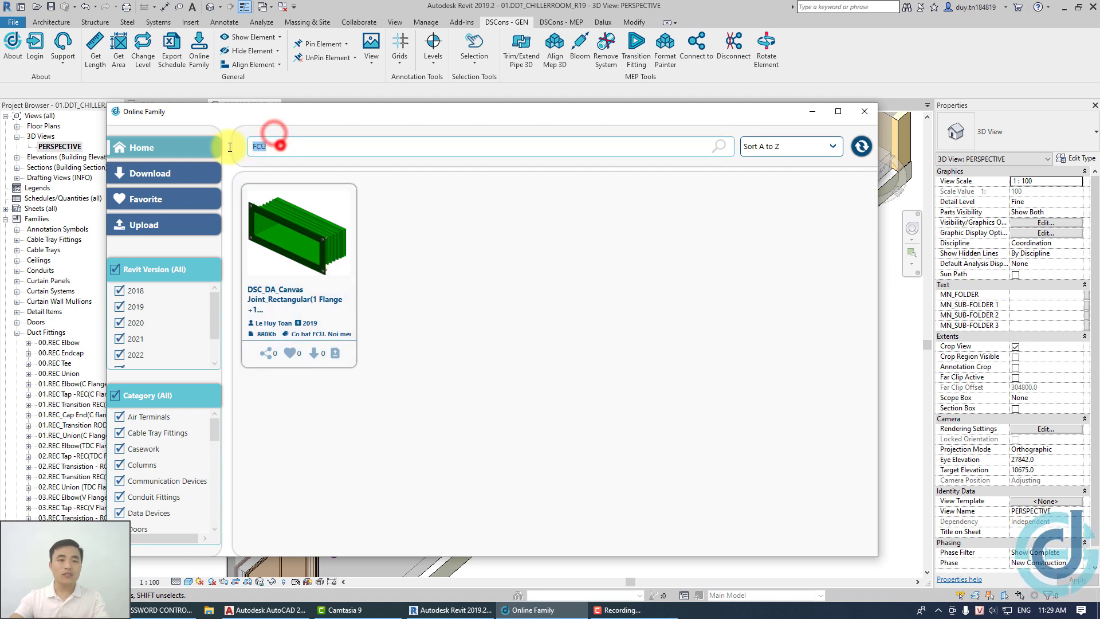
pyautogui.write('bơm')
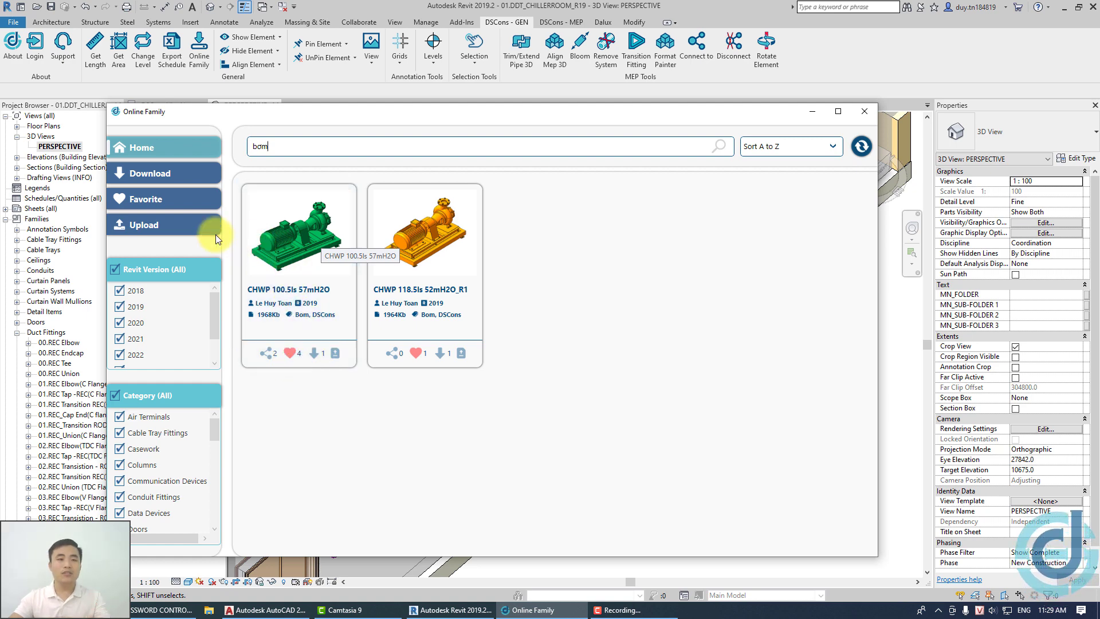
# Step: Show the favourited families, then clear the search text to list all families
pyautogui.click(149, 198)
pyautogui.click(157, 200)
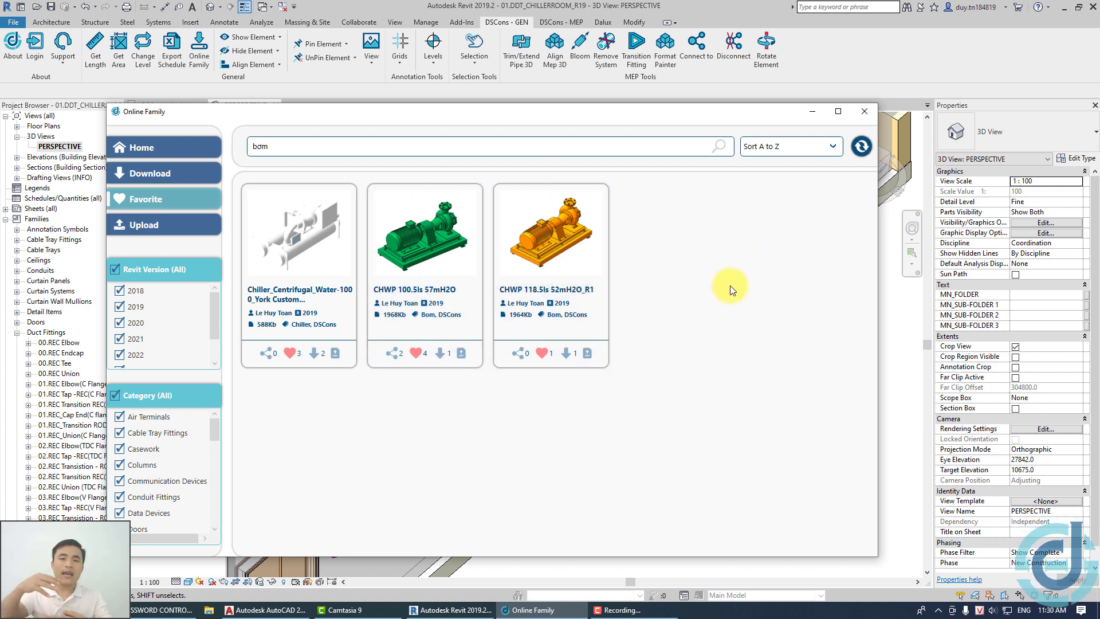
pyautogui.doubleClick(279, 146)
pyautogui.press('BackSpace')
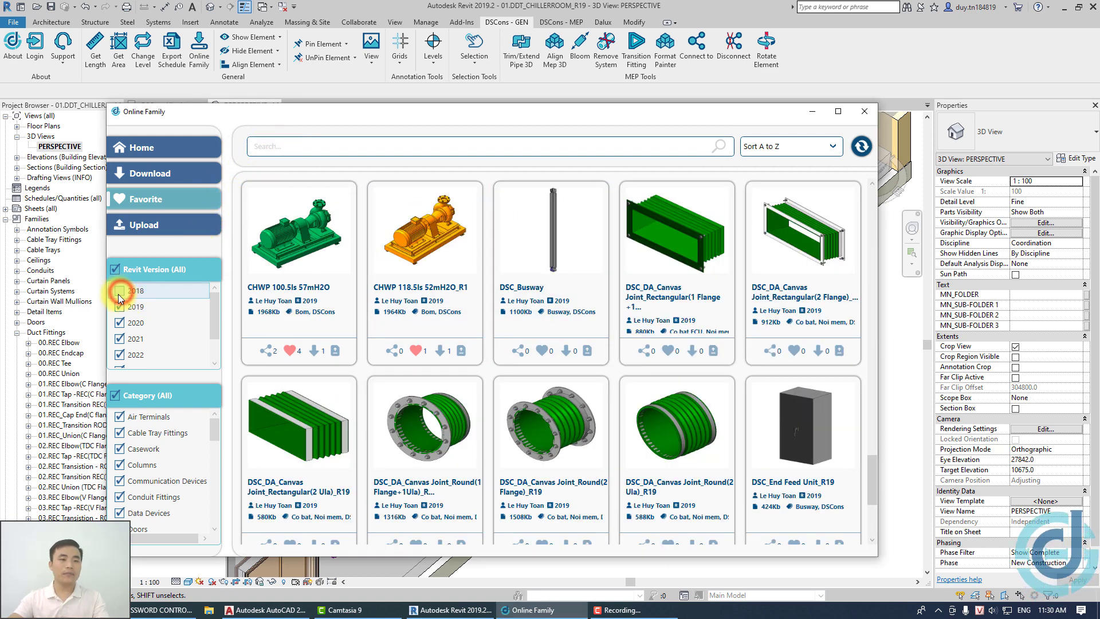
# Step: Filter the library to Revit 2019 families only, browse, then remove the version filter
pyautogui.click(120, 291)
pyautogui.click(113, 267)
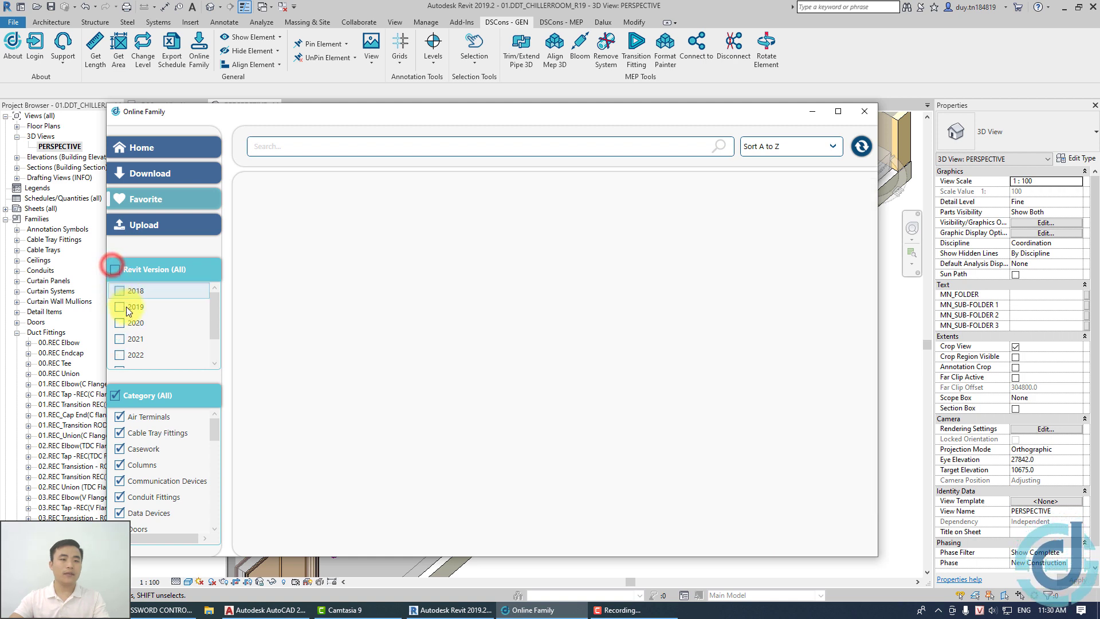
pyautogui.click(120, 309)
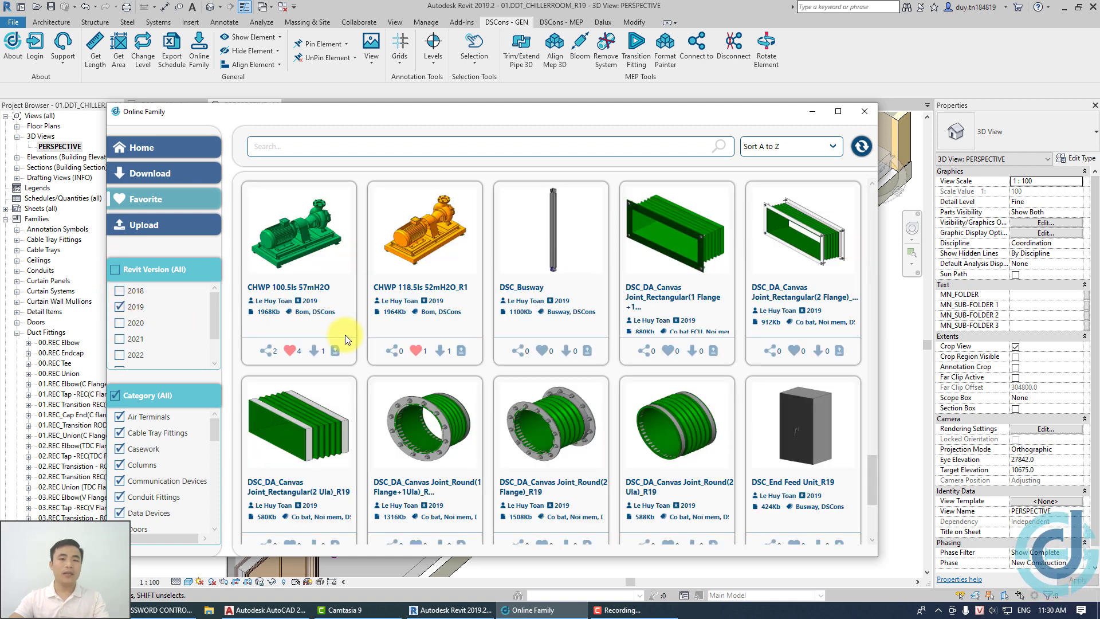
pyautogui.scroll(-3, 515, 380)
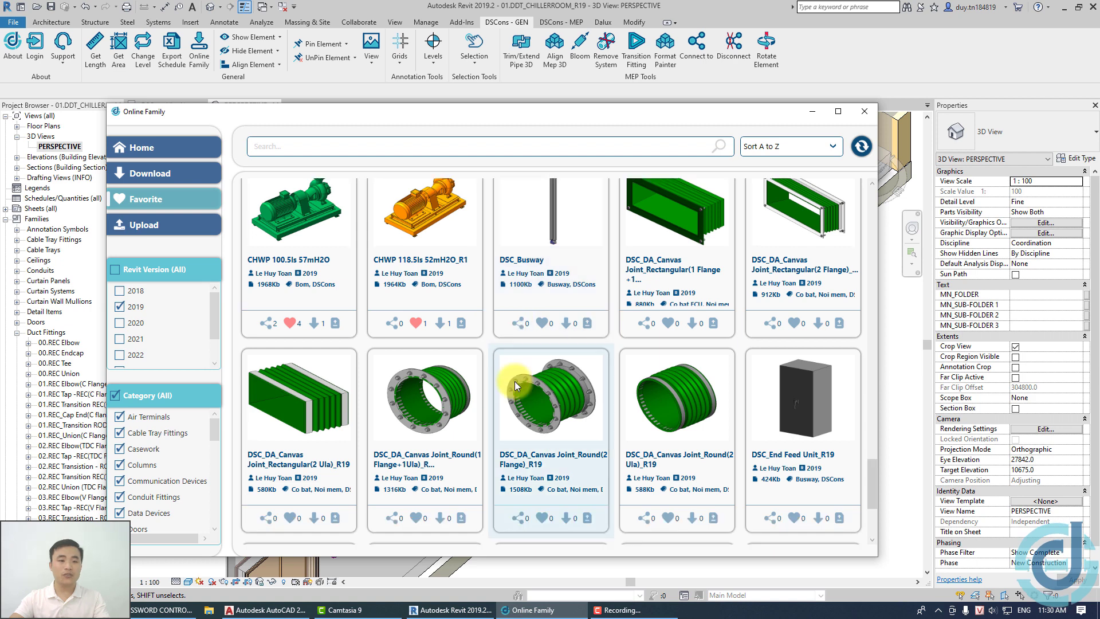
pyautogui.scroll(-3, 167, 435)
pyautogui.scroll(-3, 164, 473)
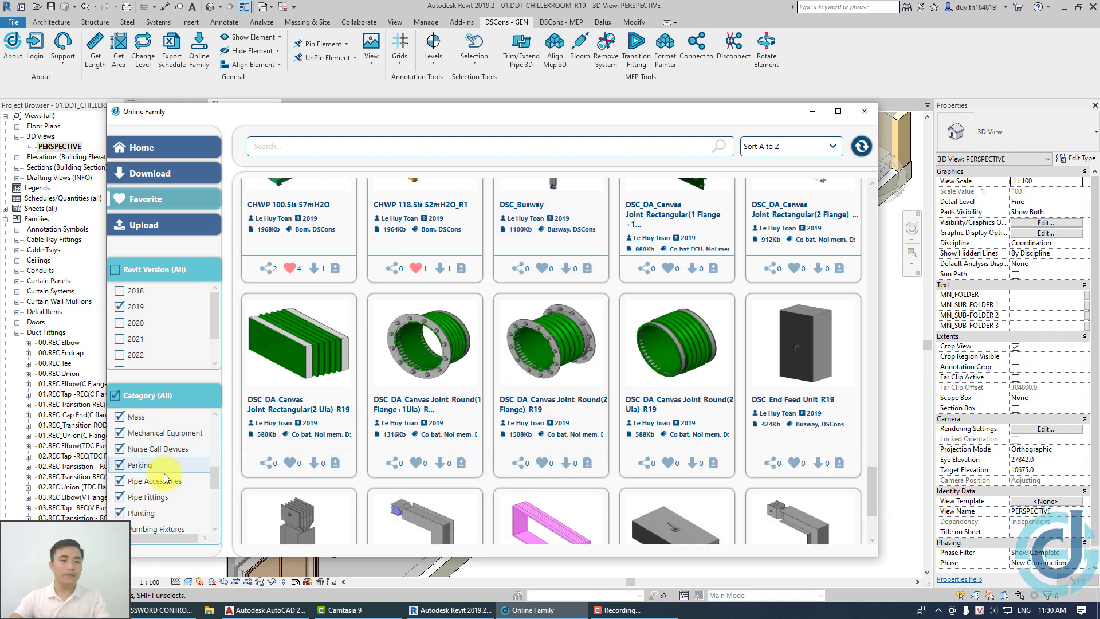
pyautogui.scroll(8, 164, 474)
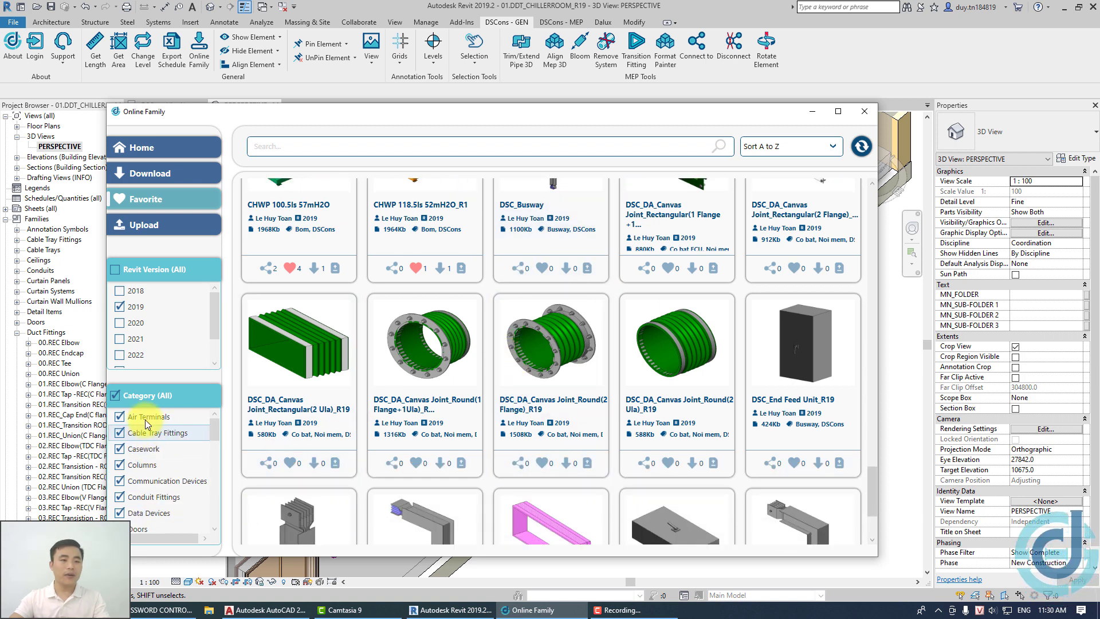
pyautogui.click(119, 308)
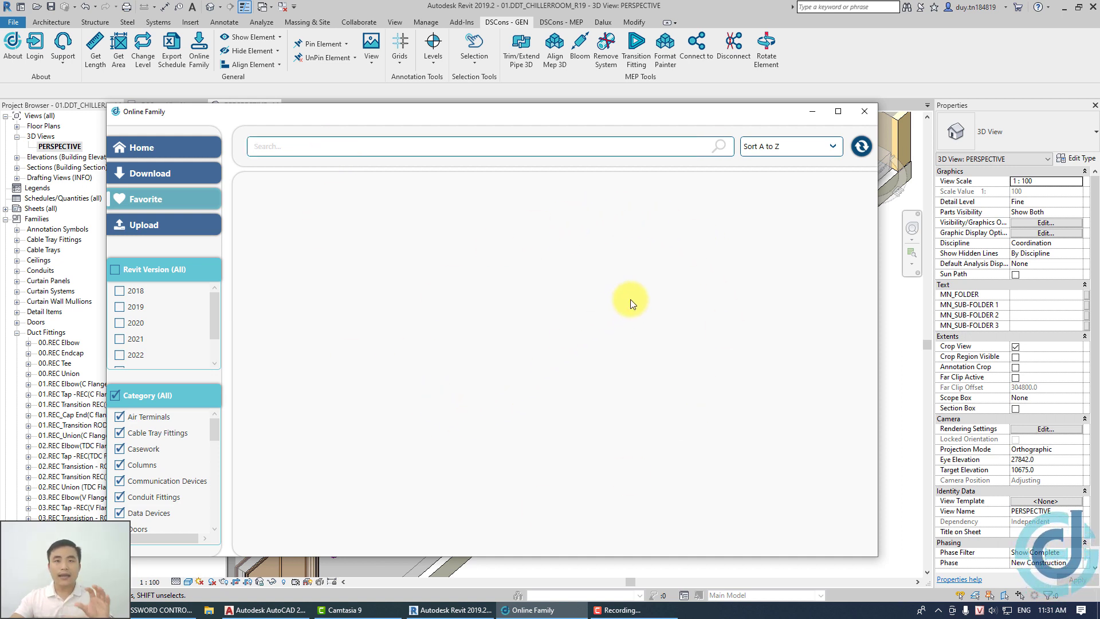
# Step: Return the library to its Home full family list and reposition the window
pyautogui.click(174, 145)
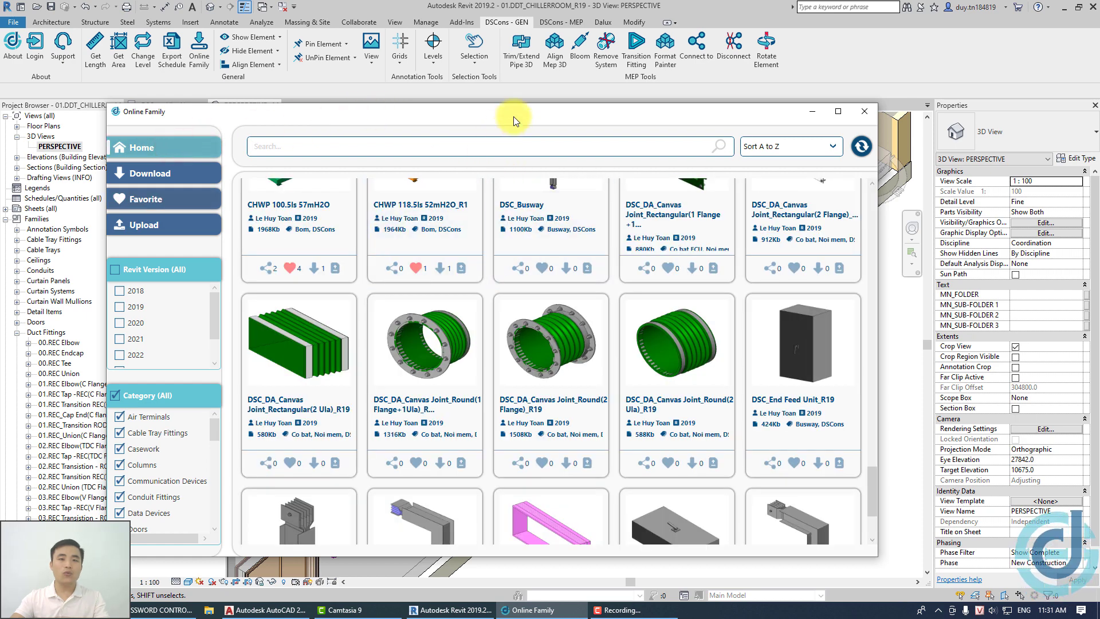
pyautogui.moveTo(514, 116)
pyautogui.mouseDown()
pyautogui.moveTo(351, 320)
pyautogui.moveTo(817, 148)
pyautogui.mouseUp()
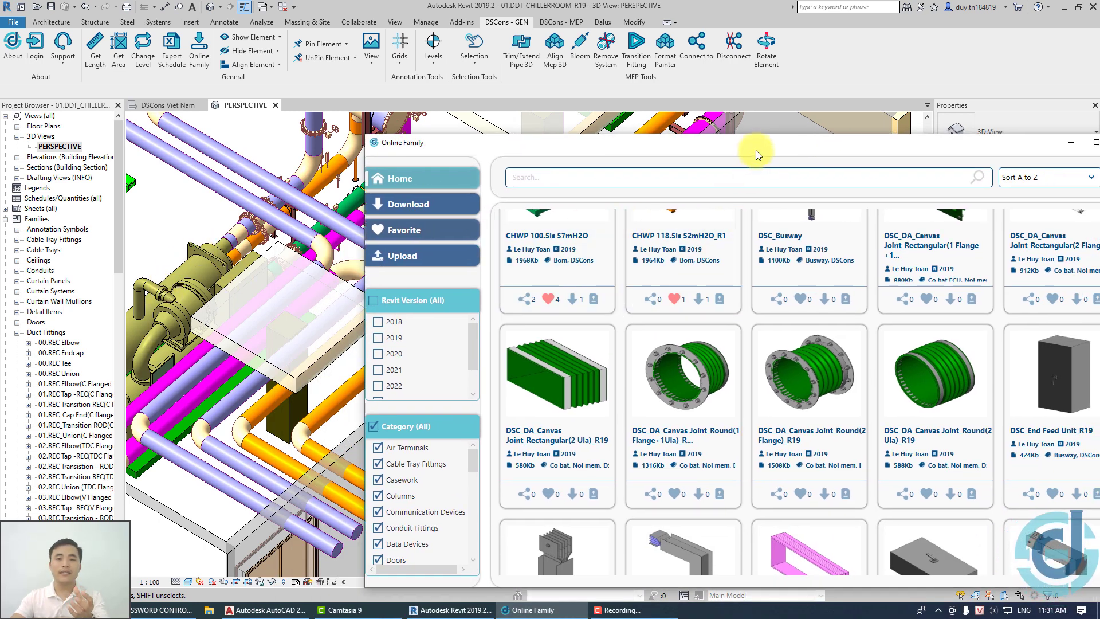
pyautogui.moveTo(755, 148); pyautogui.dragTo(590, 75)
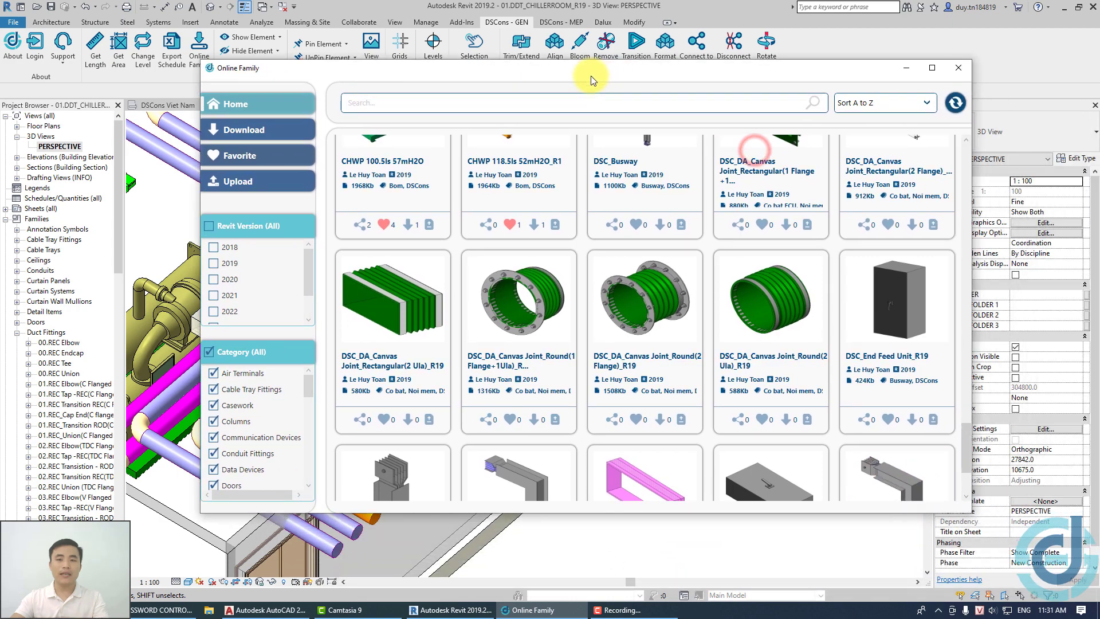
# Step: Close the library and open the selected chiller's family, Chiller_Centrifugal_Water-1000_York Customized, via Edit Family
pyautogui.click(961, 73)
pyautogui.moveTo(410, 397); pyautogui.dragTo(482, 311, button='middle')
pyautogui.click(482, 311)
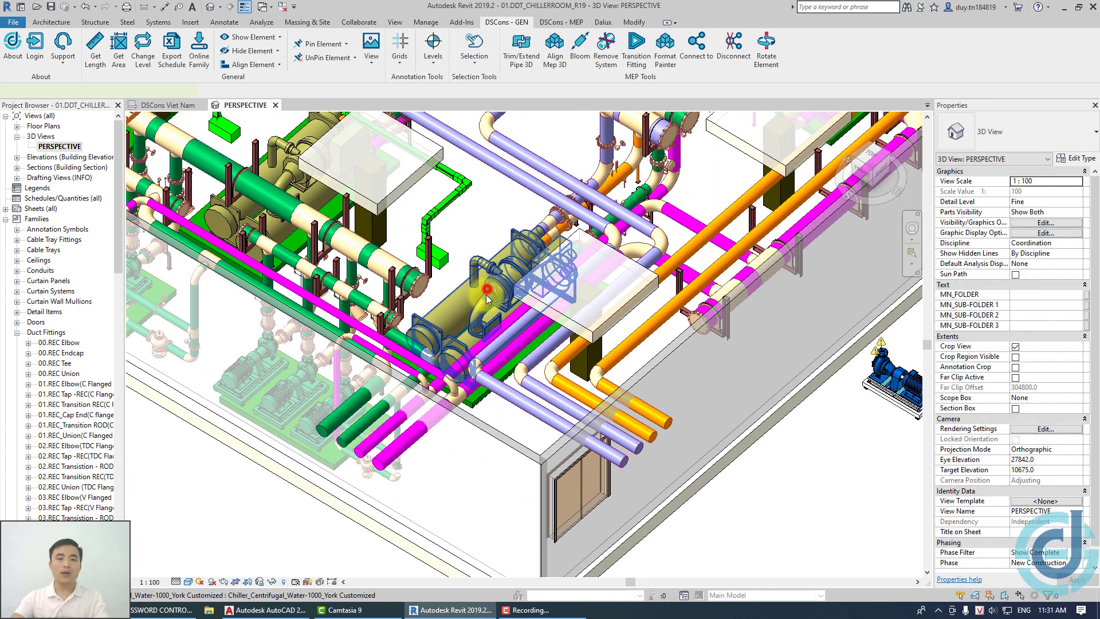
pyautogui.moveTo(485, 444)
pyautogui.mouseDown(button='middle')
pyautogui.moveTo(477, 465)
pyautogui.moveTo(521, 415)
pyautogui.mouseUp(button='middle')
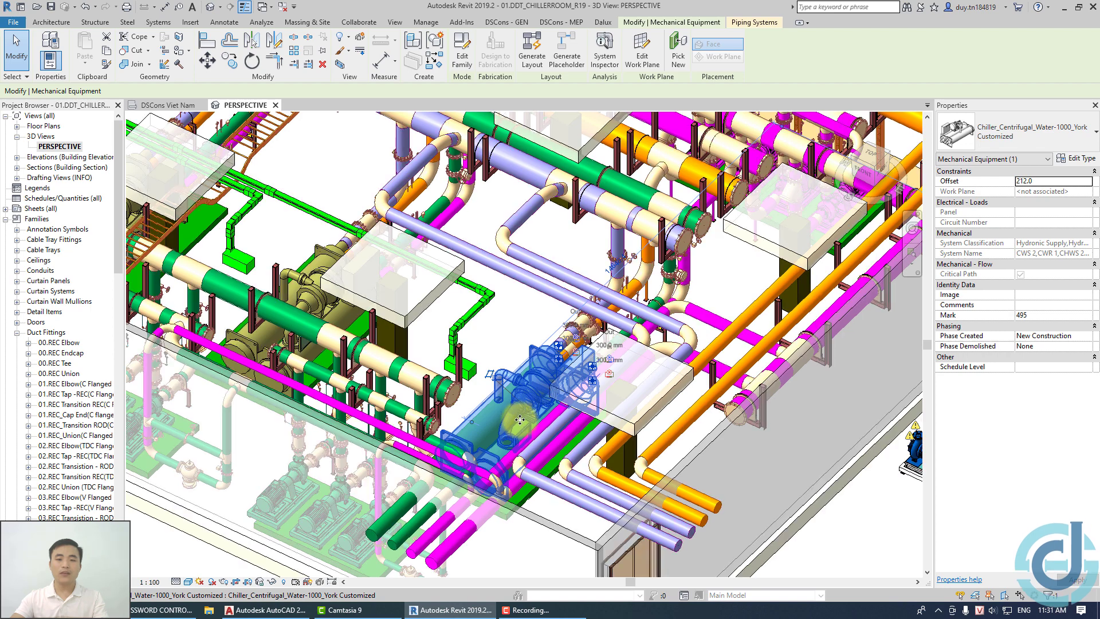
pyautogui.rightClick(521, 411)
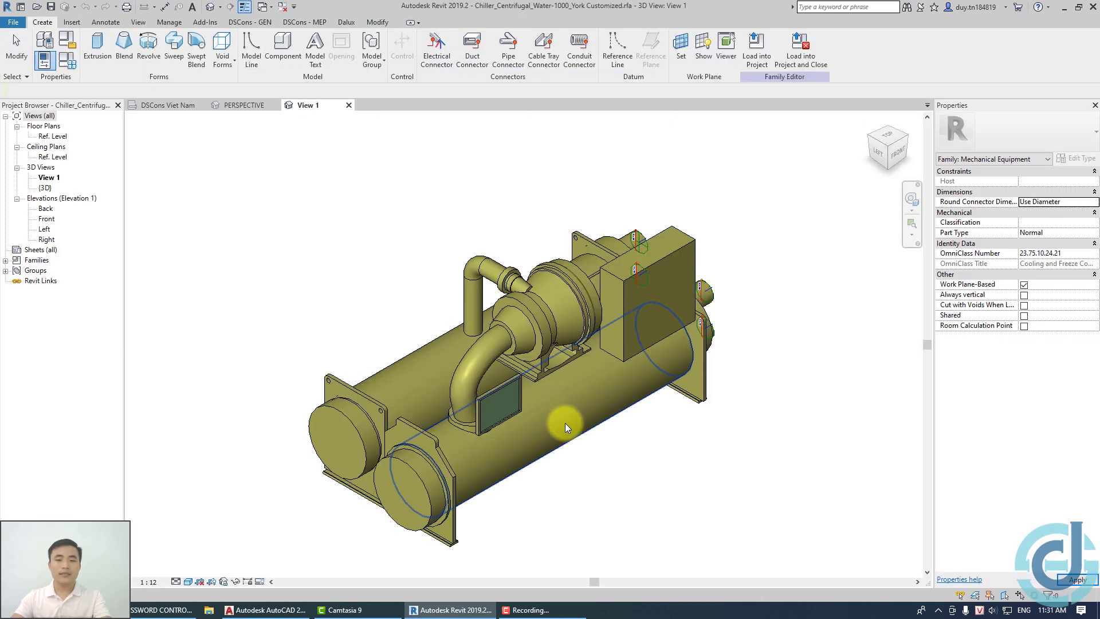
pyautogui.moveTo(712, 461); pyautogui.dragTo(621, 460, button='middle')
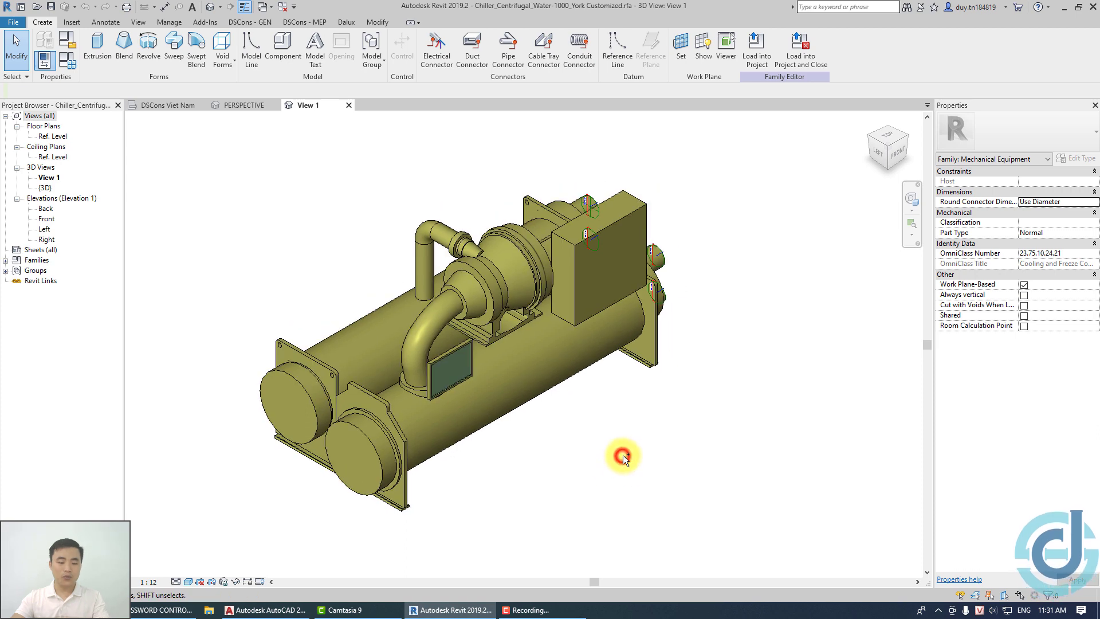
# Step: Save the chiller family to the Desktop as Chiller_Centrifugal_Water-1000_York Customized.rfa
pyautogui.hotkey('ctrl', 's')
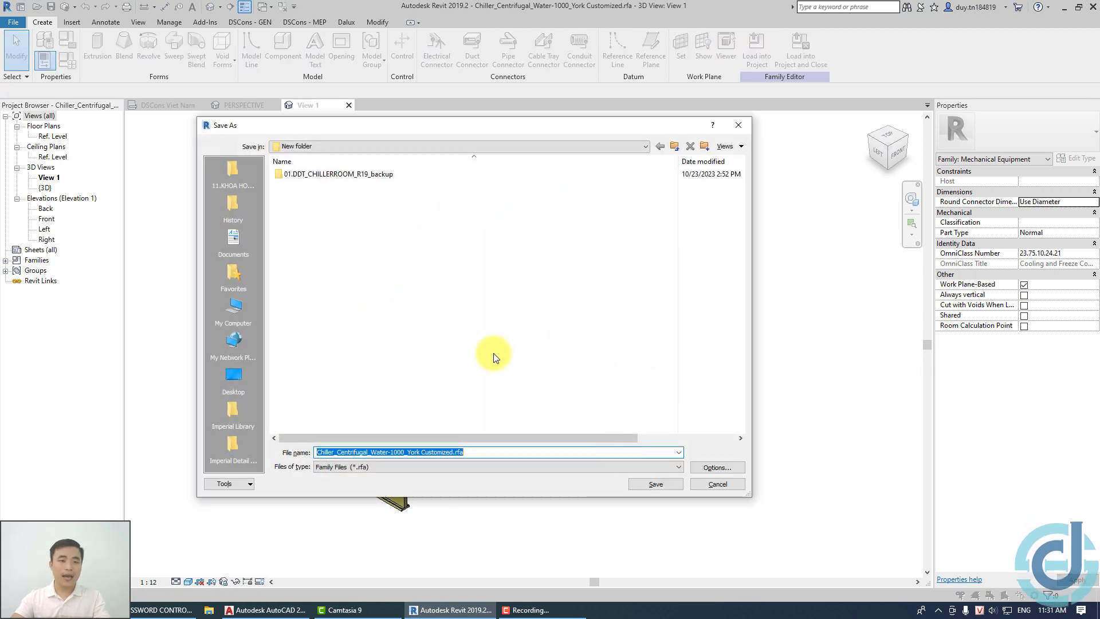
pyautogui.click(234, 376)
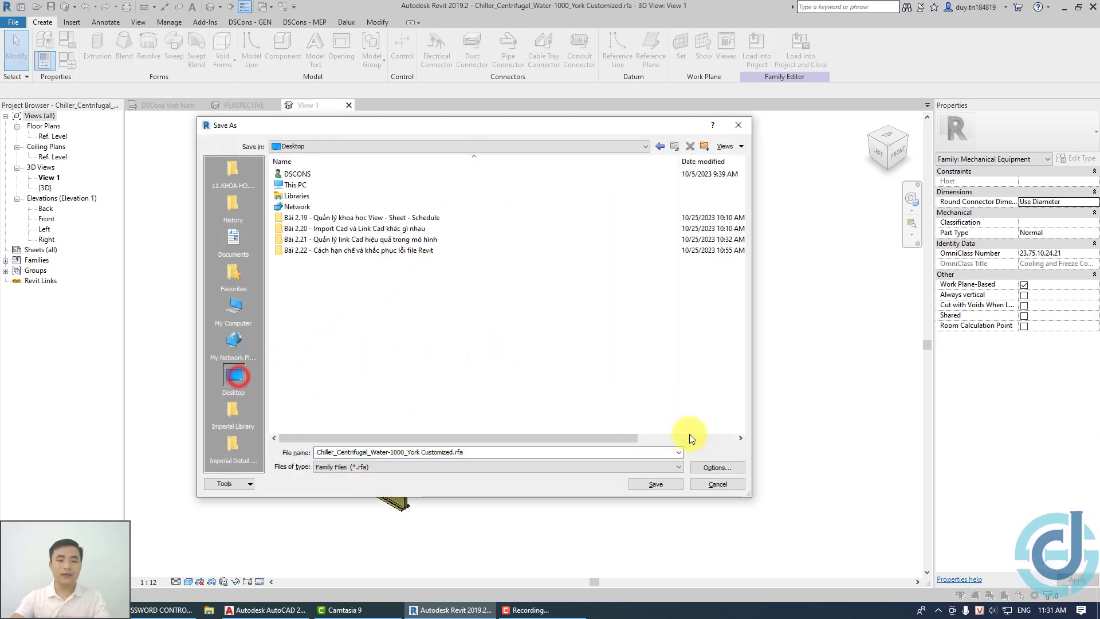
pyautogui.click(649, 486)
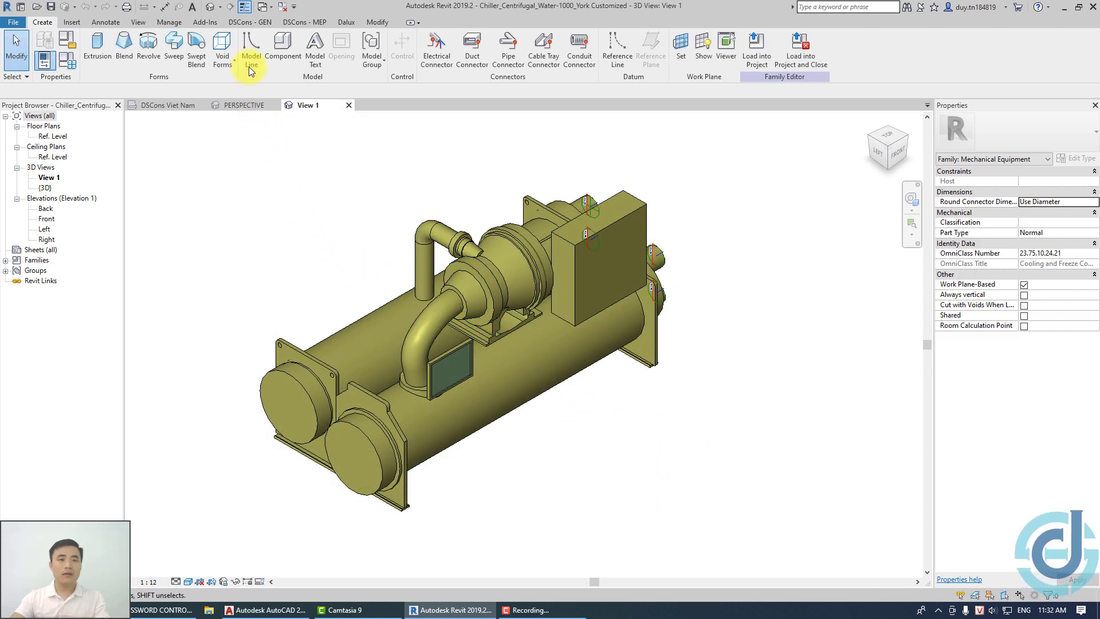
pyautogui.click(253, 22)
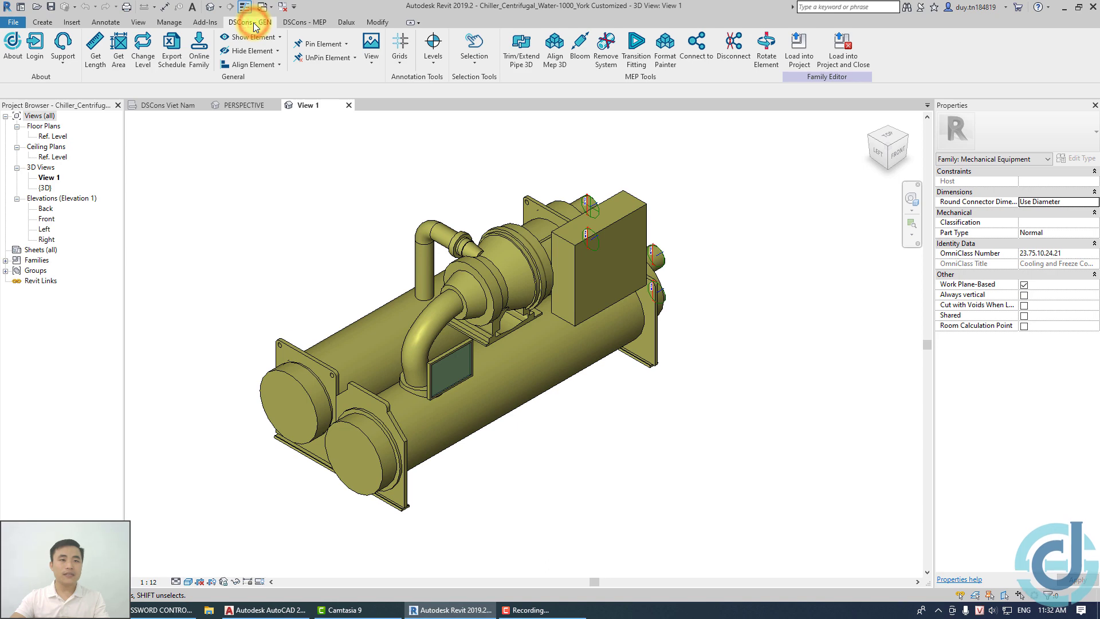
# Step: Start a DSCons Online Family upload for the chiller, prefilled as Mechanical Equipment
pyautogui.click(200, 57)
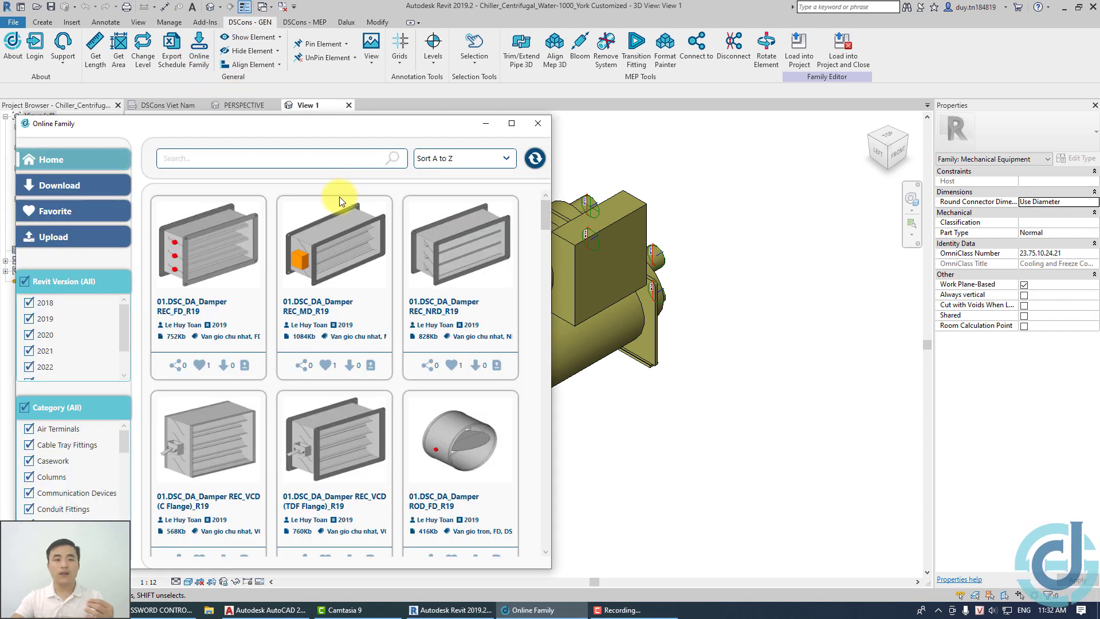
pyautogui.moveTo(290, 114); pyautogui.dragTo(742, 100)
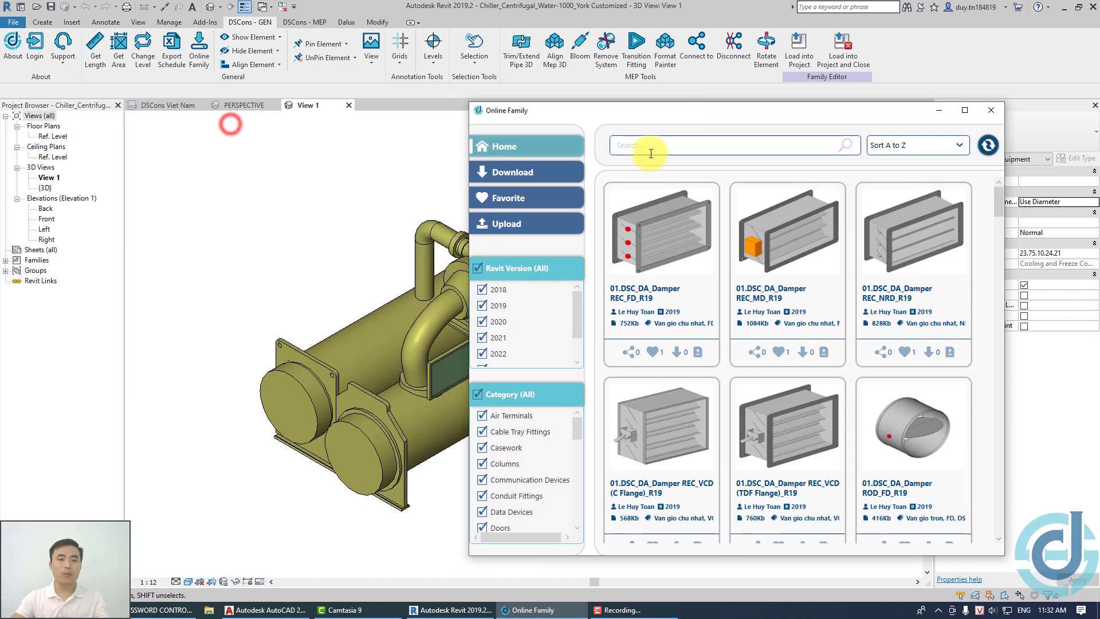
pyautogui.click(516, 222)
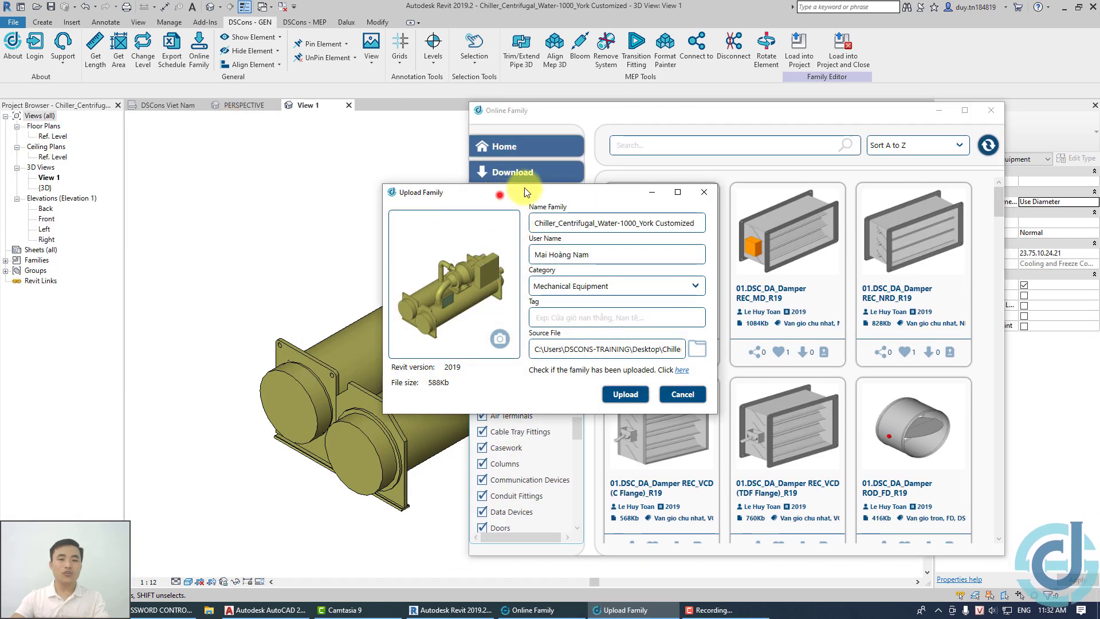
pyautogui.moveTo(510, 192); pyautogui.dragTo(688, 149)
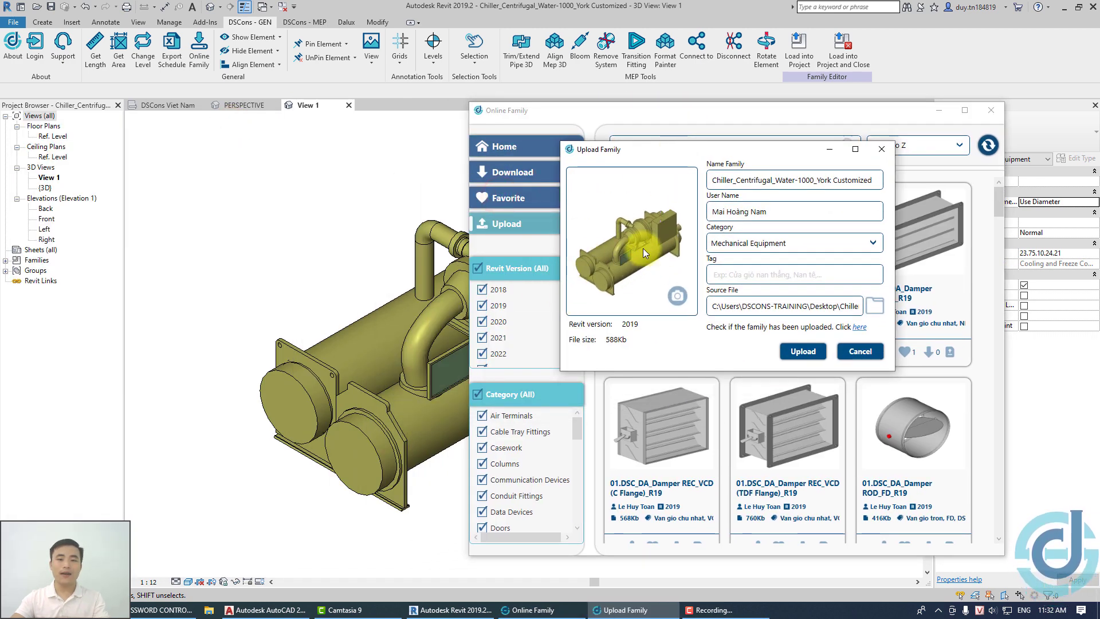
pyautogui.click(678, 274)
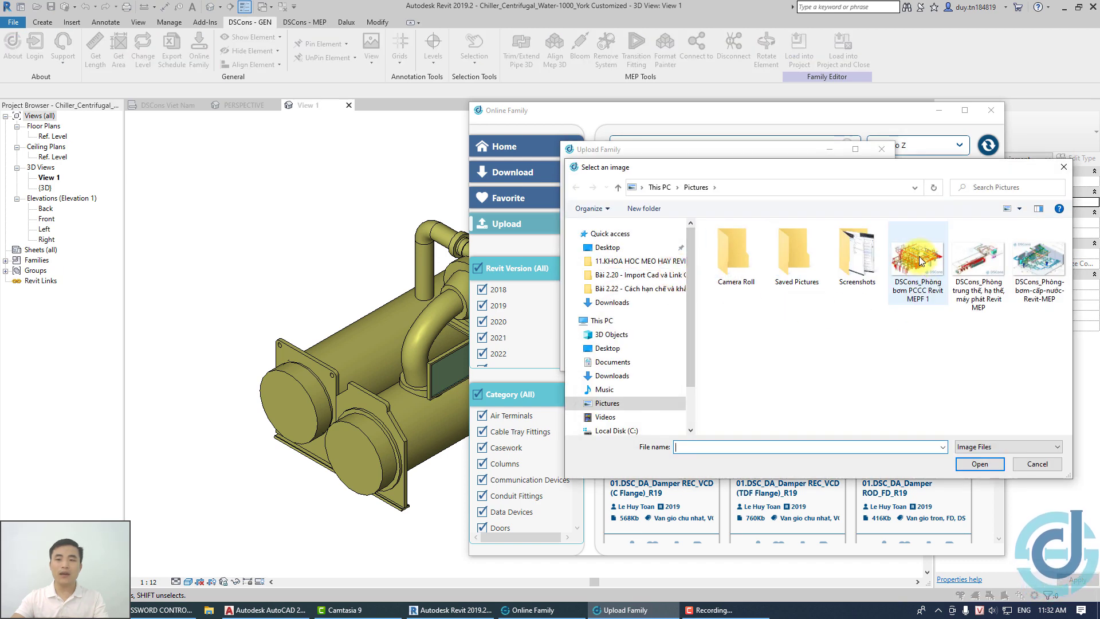
pyautogui.click(1067, 166)
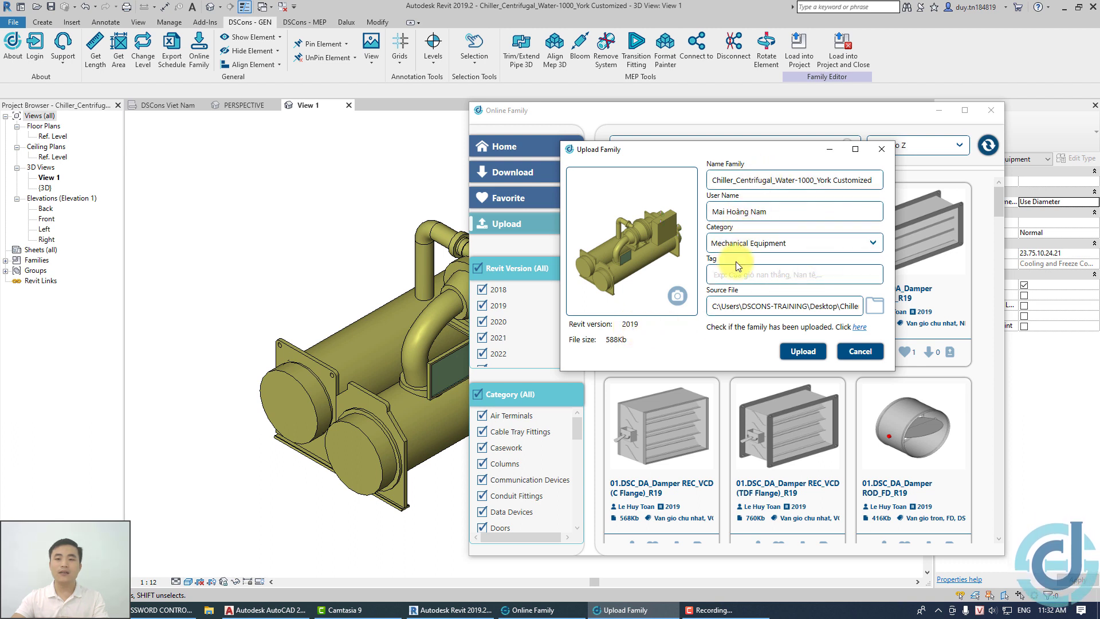
# Step: Enter comma-separated tags DSCons, the uploader's name, Chiller and Trane in the Tag field
pyautogui.click(760, 275)
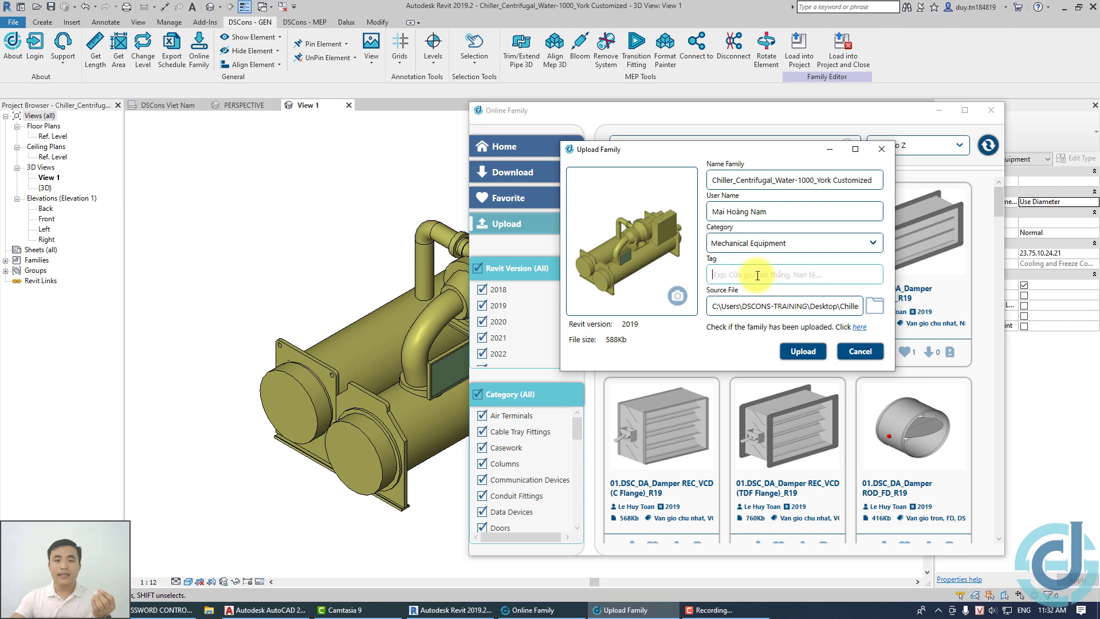
pyautogui.moveTo(782, 150); pyautogui.dragTo(332, 189)
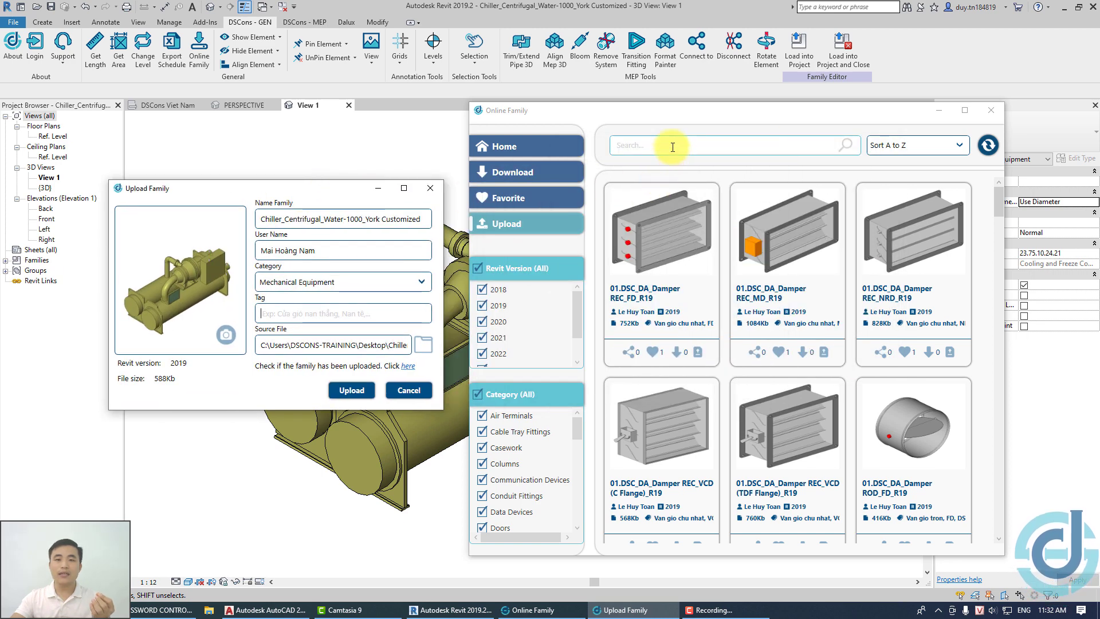
pyautogui.click(317, 190)
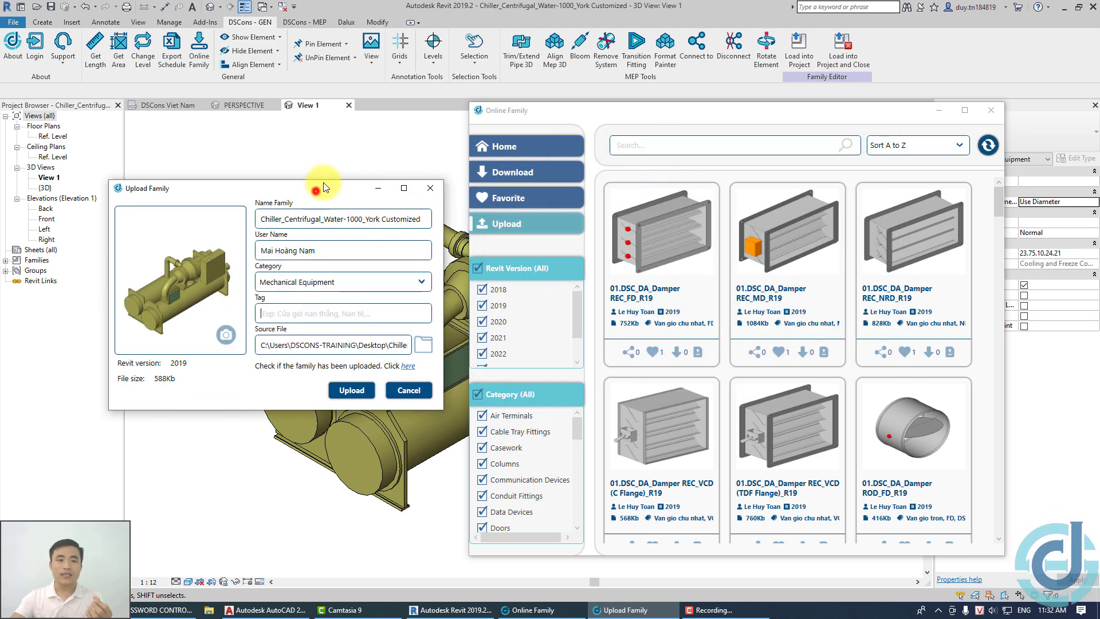
pyautogui.moveTo(324, 186); pyautogui.dragTo(351, 125)
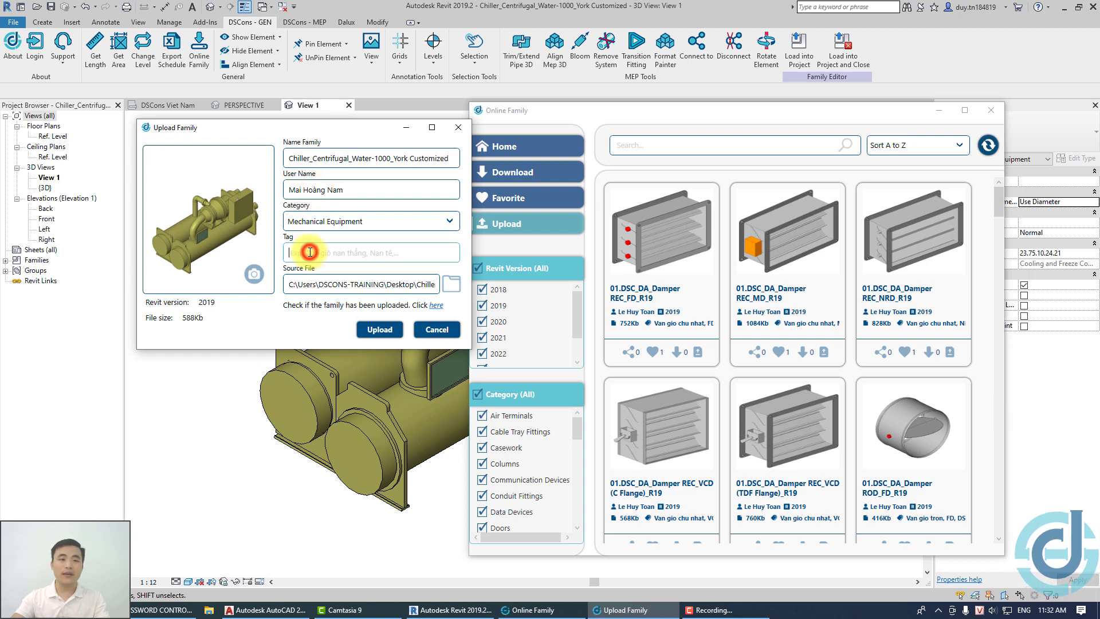
pyautogui.write('DSCo')
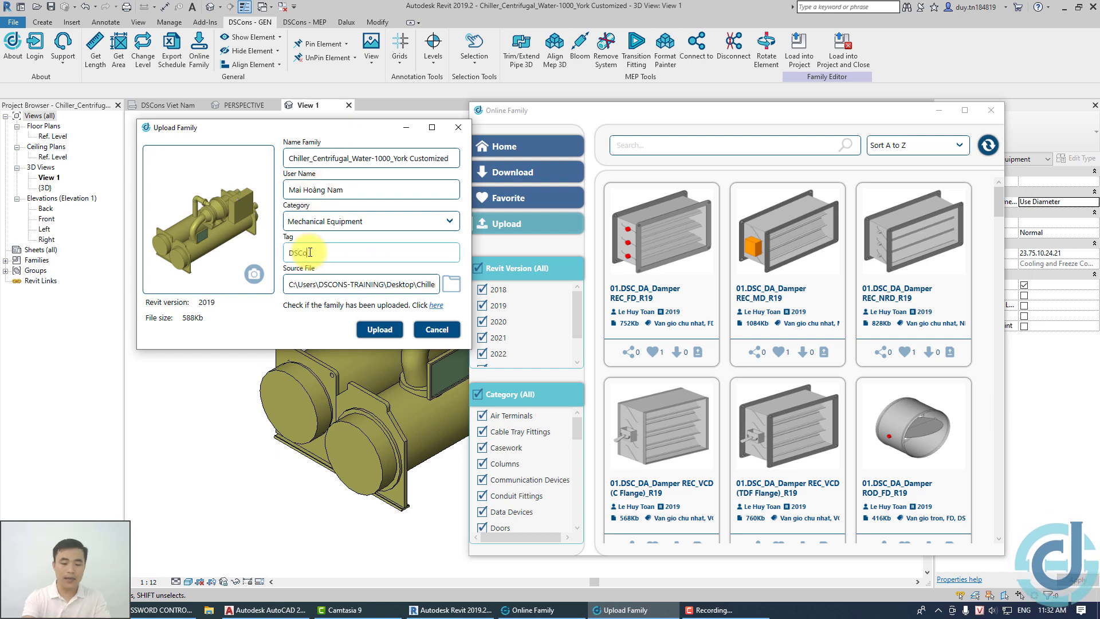
pyautogui.write('ns')
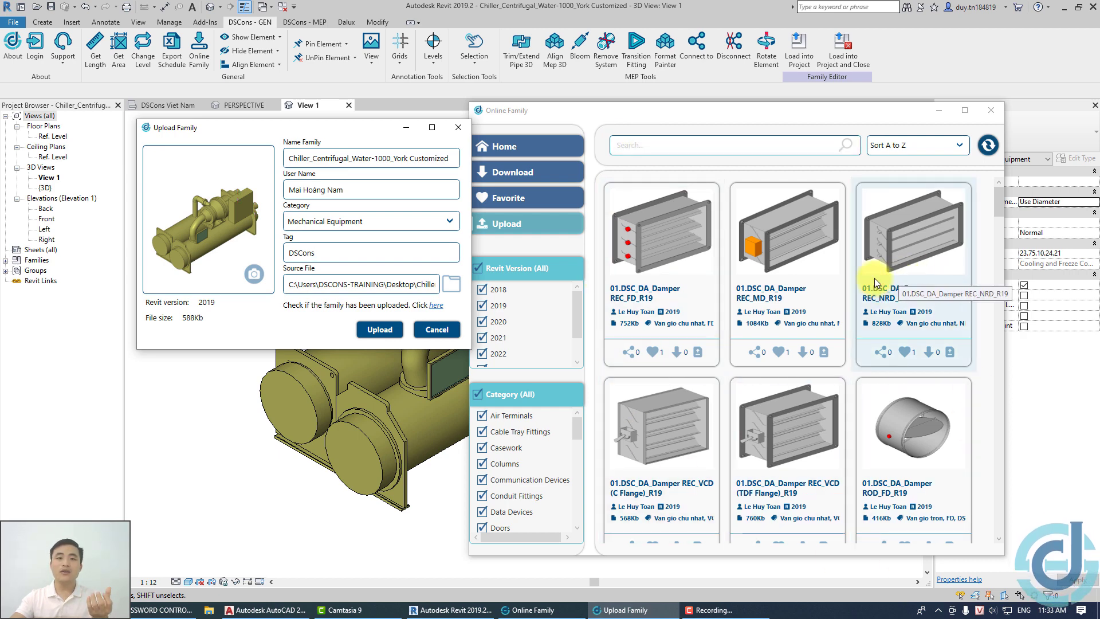
pyautogui.write(', ')
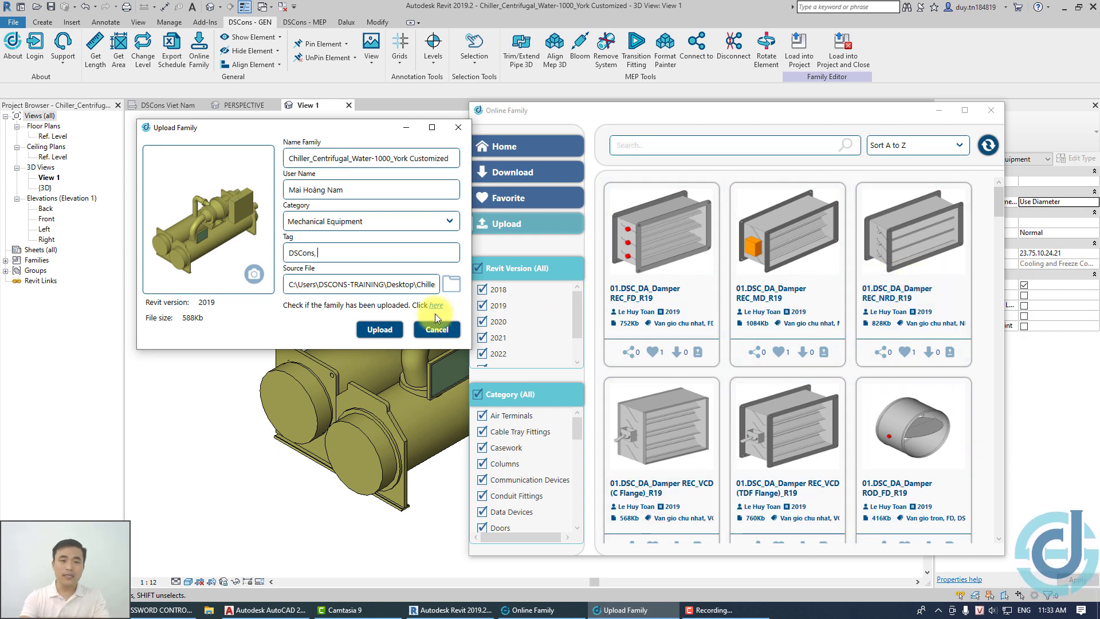
pyautogui.write('Mr')
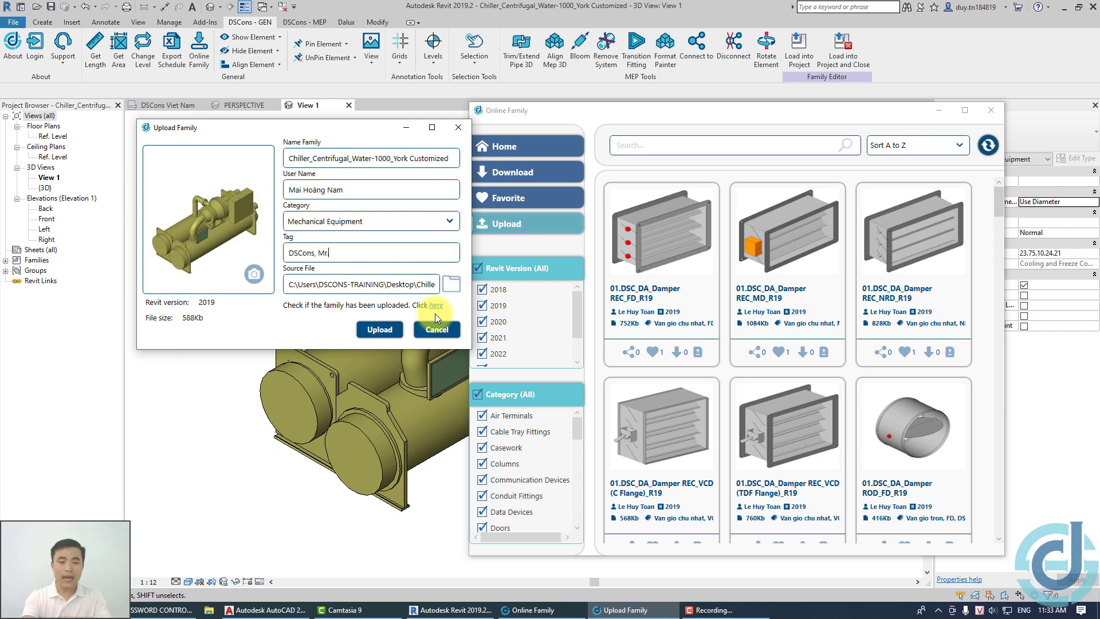
pyautogui.write('.nam')
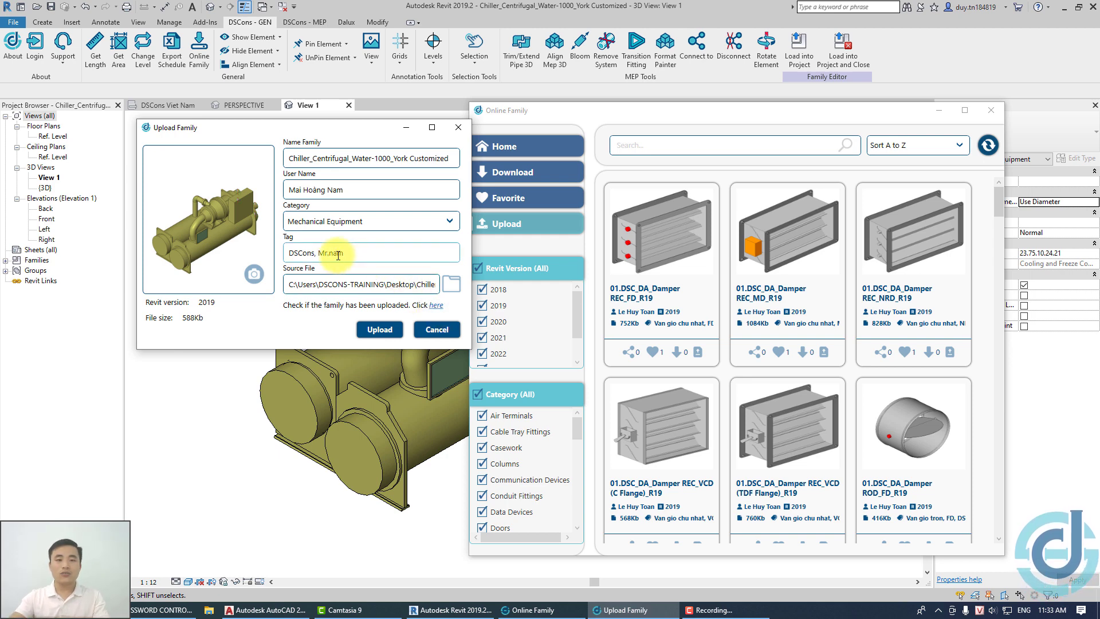
pyautogui.press('BackSpace')
pyautogui.write('N')
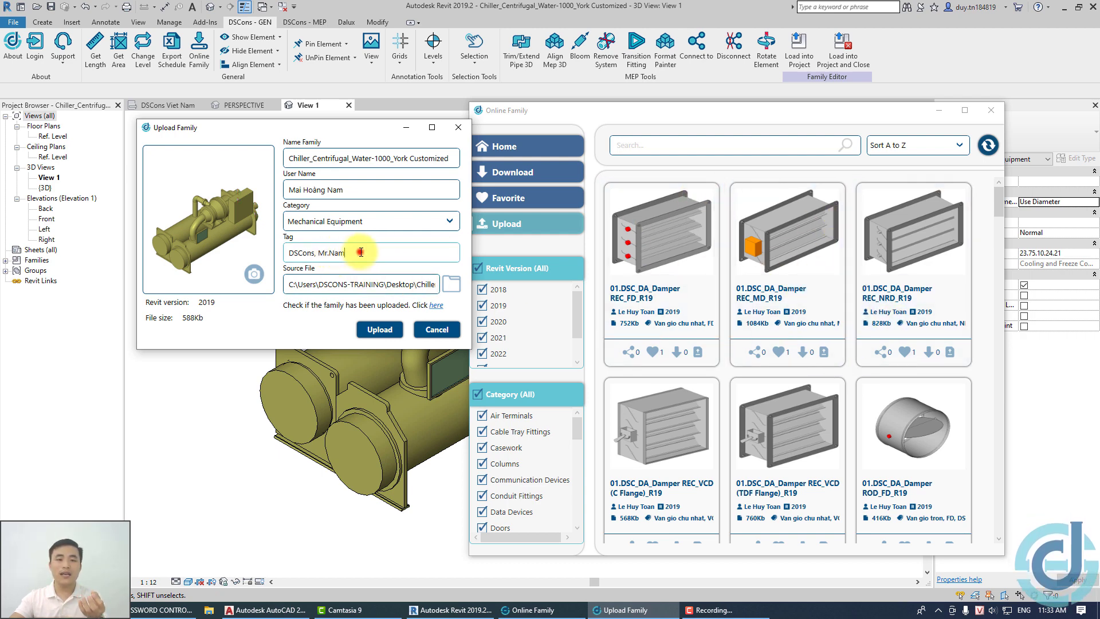
pyautogui.click(361, 252)
pyautogui.write(', Chiller, T')
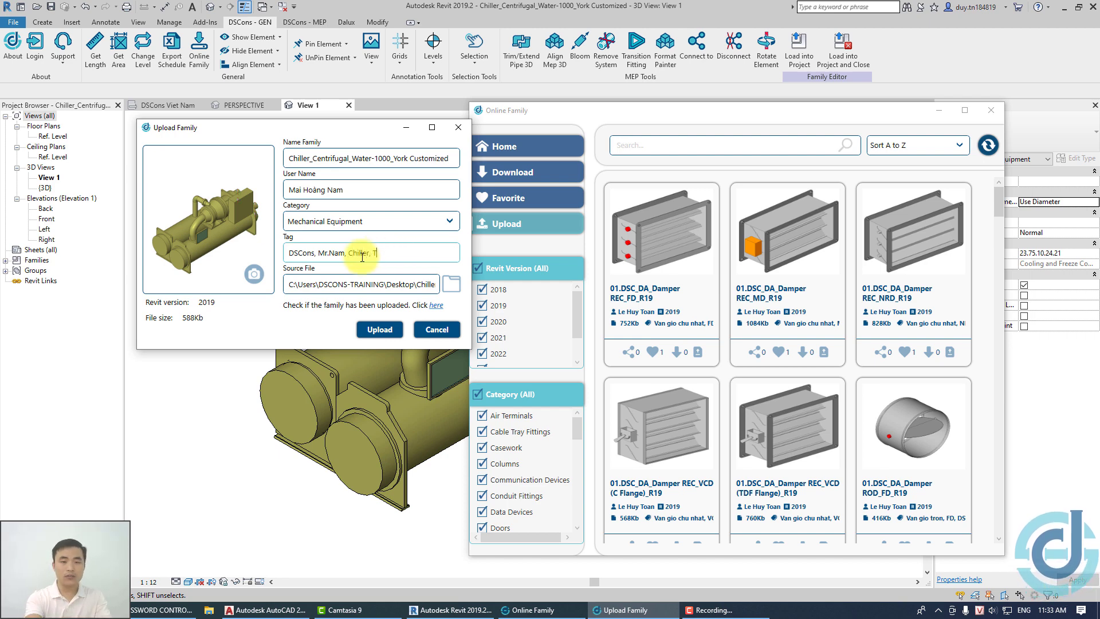
pyautogui.write('rane')
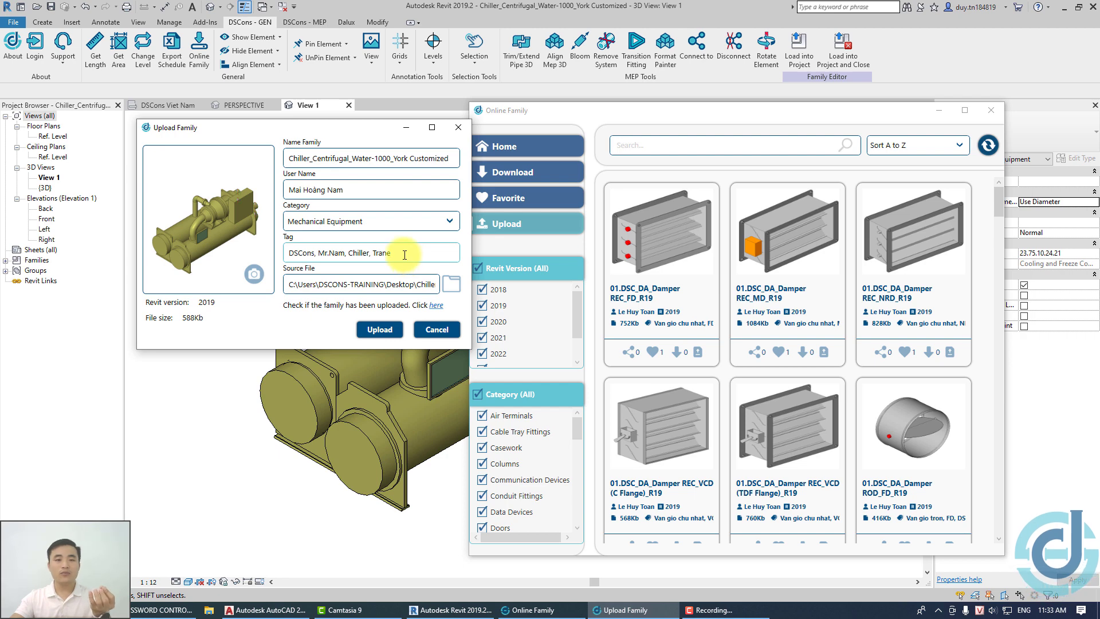
# Step: Submit the upload, acknowledge the family-already-exists notice, and cancel the Upload Family form
pyautogui.click(384, 331)
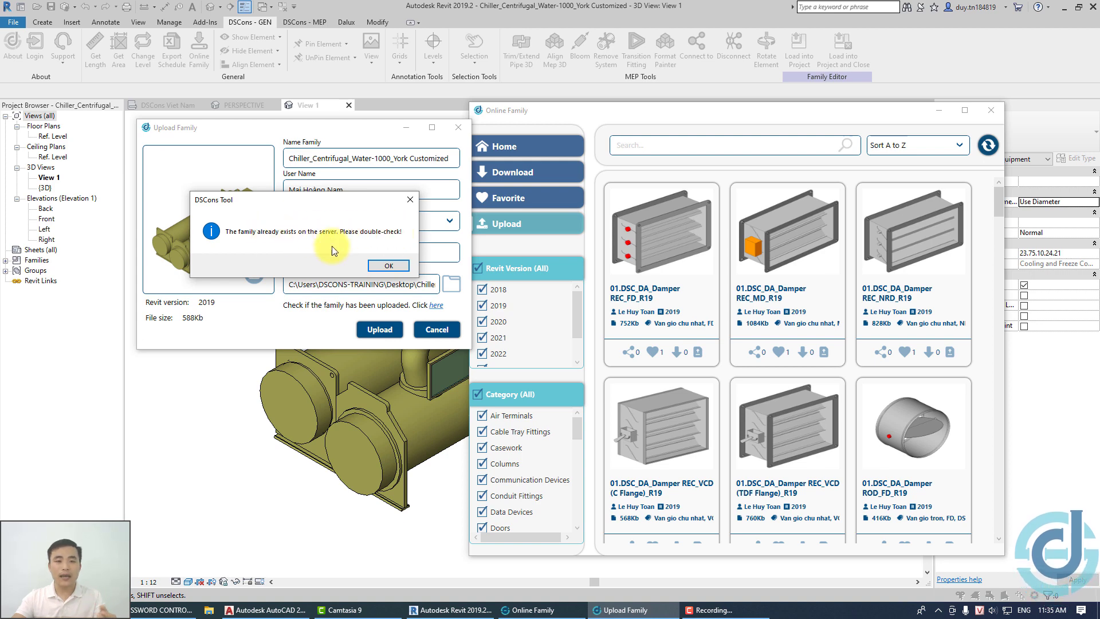
pyautogui.click(388, 268)
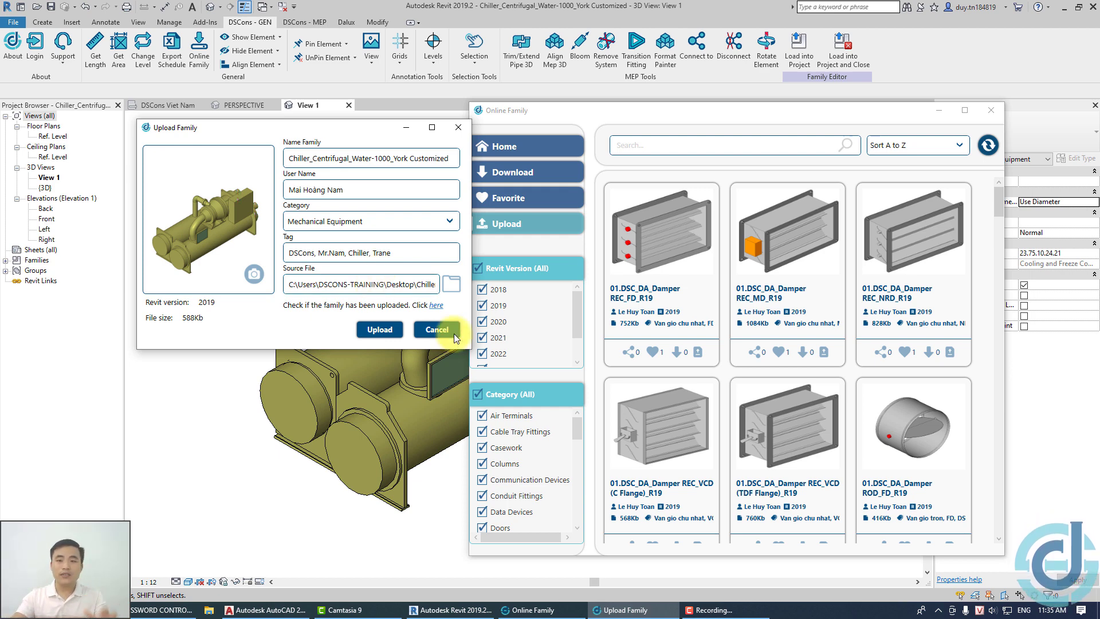
pyautogui.click(460, 128)
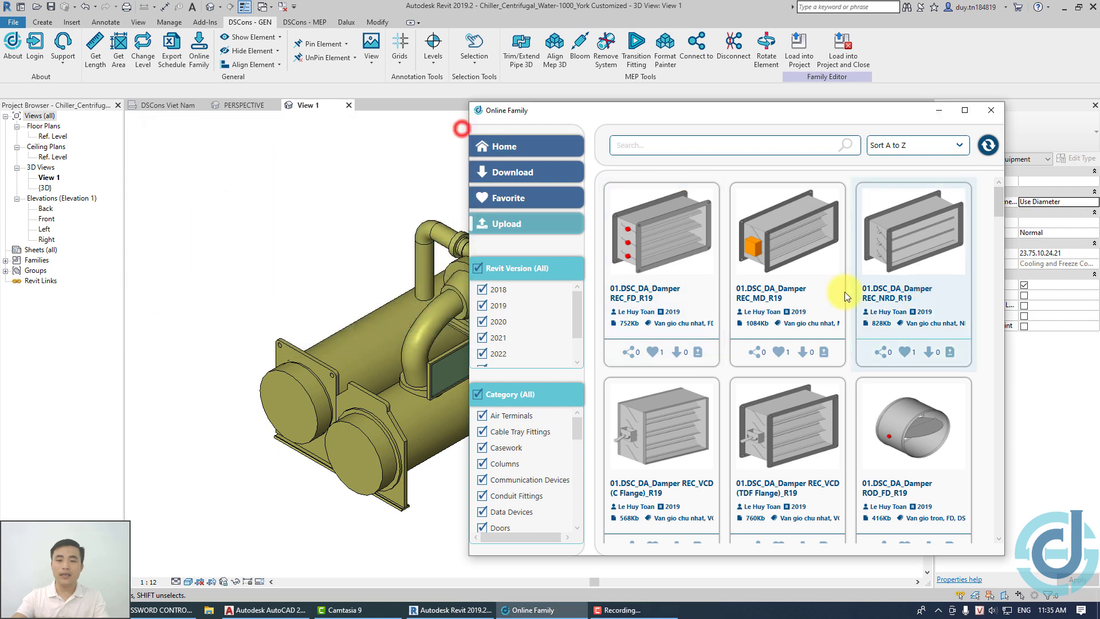
# Step: Switch to the 01.DDT_CHILLERROOM_R19 PERSPECTIVE view and orbit around the chiller room
pyautogui.click(239, 105)
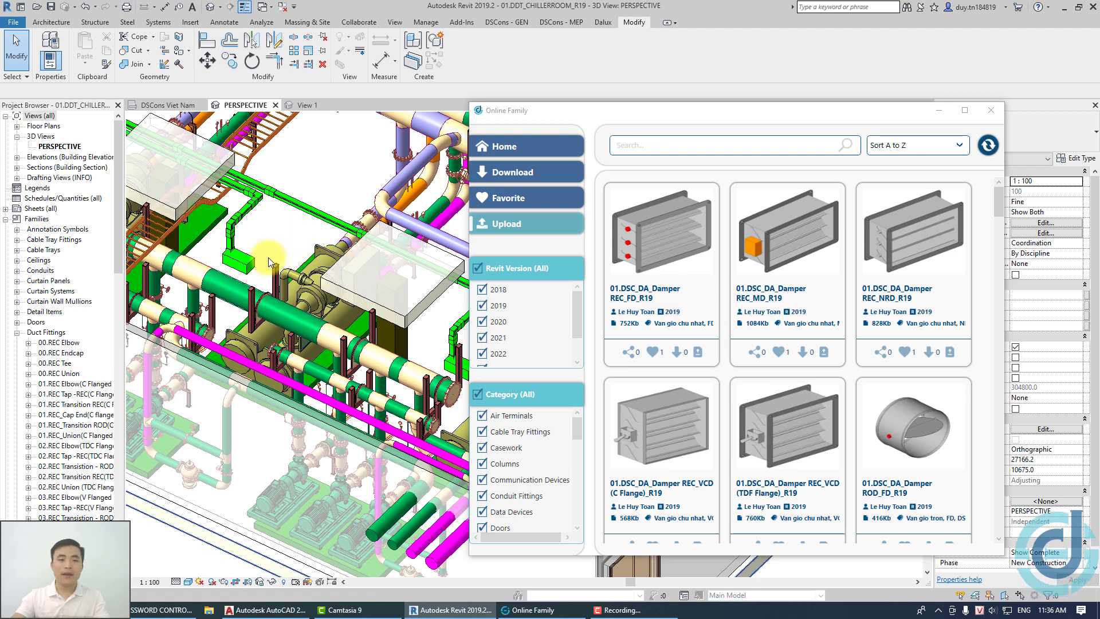
pyautogui.moveTo(310, 233)
pyautogui.keyDown('shift'); pyautogui.mouseDown(button='middle')
pyautogui.moveTo(361, 298)
pyautogui.moveTo(266, 275)
pyautogui.mouseUp(button='middle'); pyautogui.keyUp('shift')
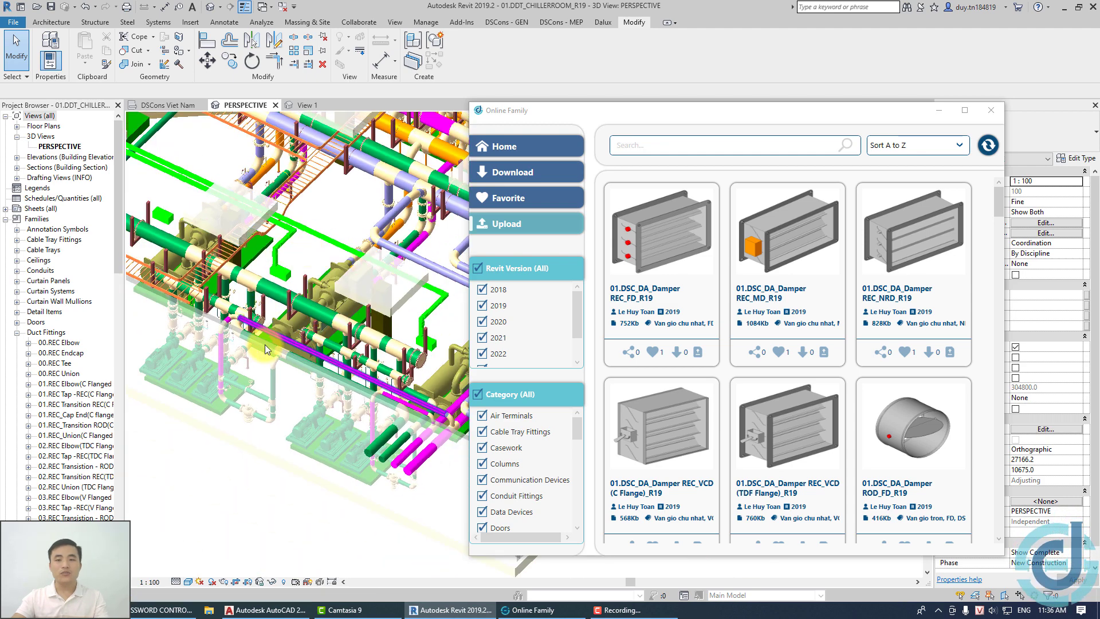